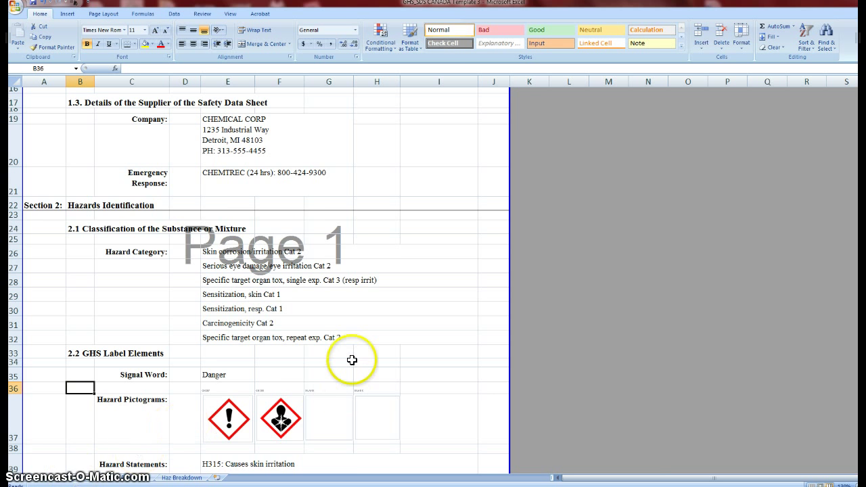
- Review the safety data sheet template from Section 1 through Section 16, including the hazard category entries in Section 2
scroll(345, 359, "up", 2)
scroll(352, 360, "down", 2)
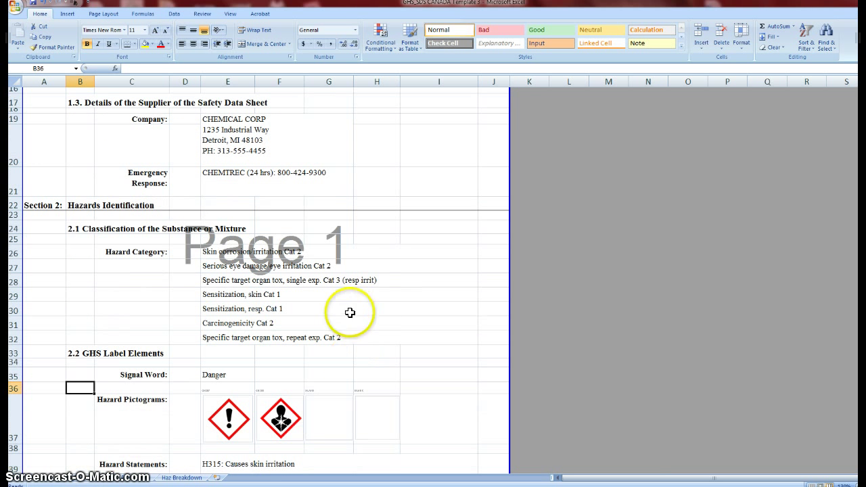
left_click(378, 252)
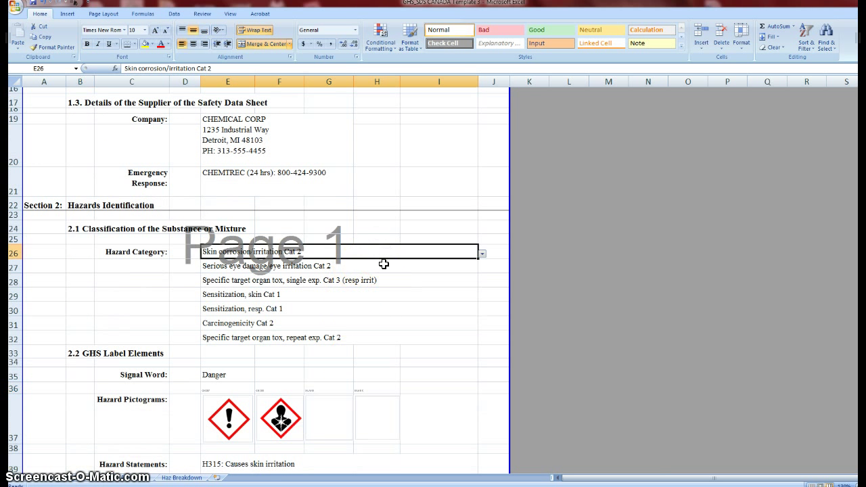
scroll(383, 264, "up", 1)
left_click(477, 292)
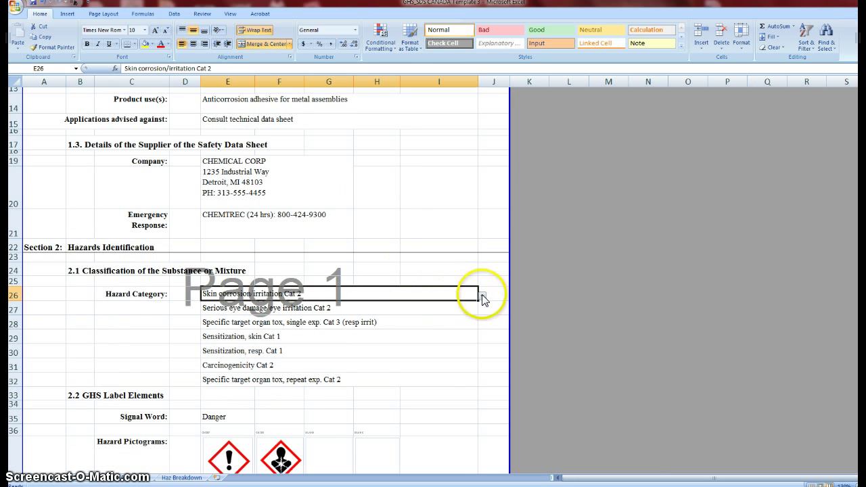
scroll(429, 295, "up", 4)
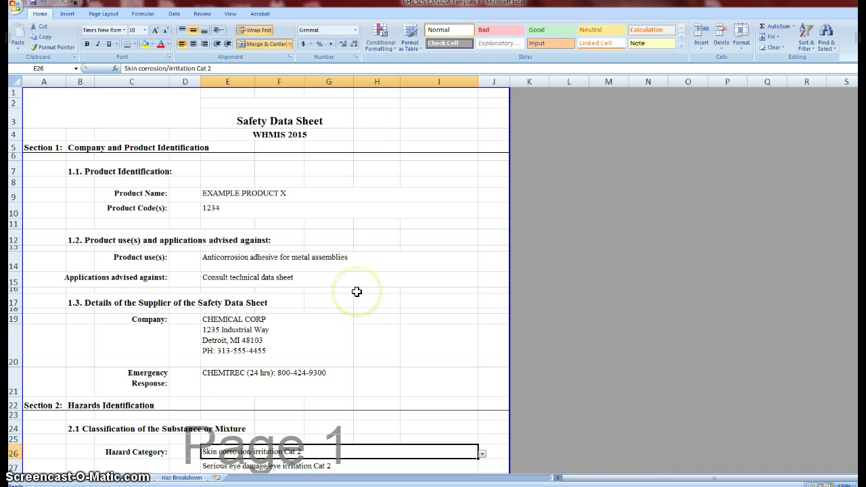
left_click(38, 149)
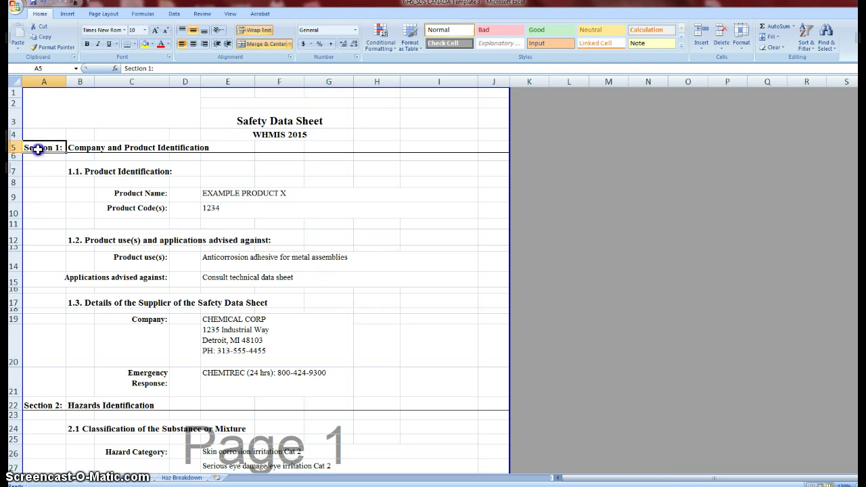
scroll(65, 150, "down", 20)
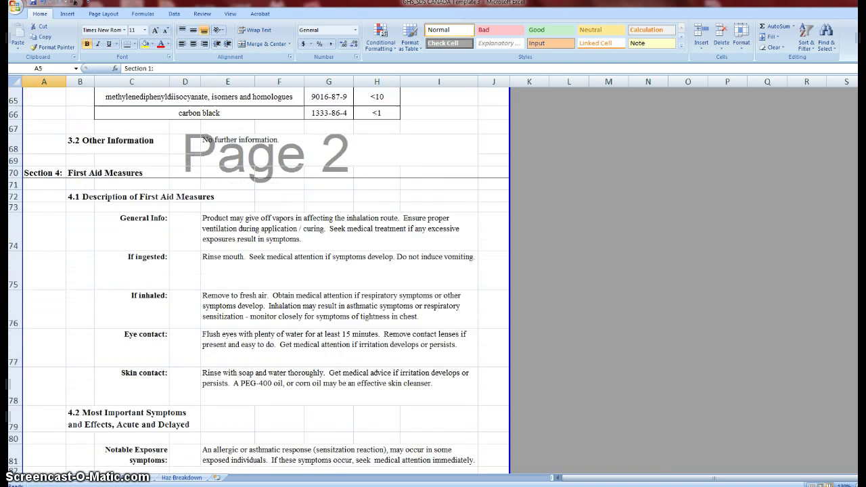
scroll(265, 277, "down", 16)
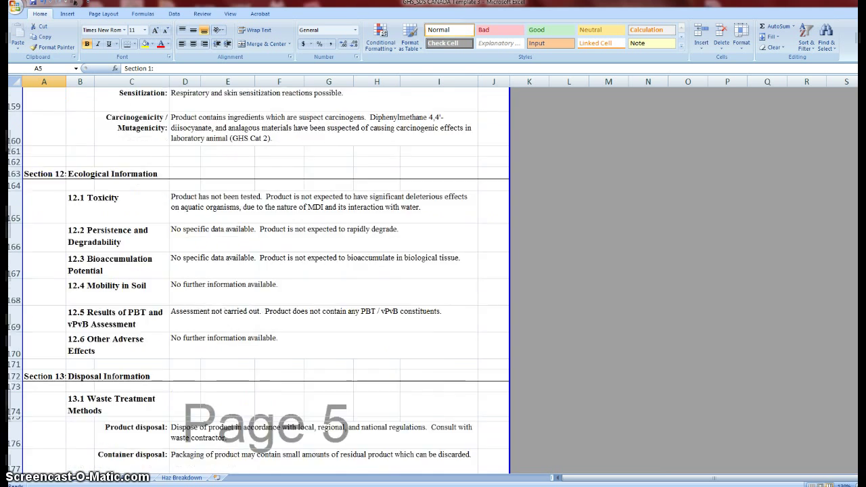
scroll(265, 278, "down", 2)
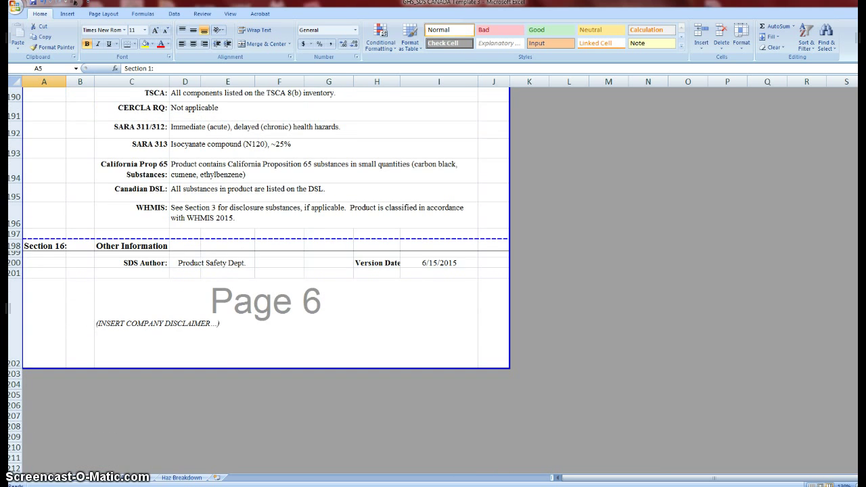
- Increase the row heights of 12.2 Persistence and Degradability and 12.3 Bioaccumulation Potential in Section 12
scroll(265, 277, "up", 11)
scroll(265, 277, "up", 1)
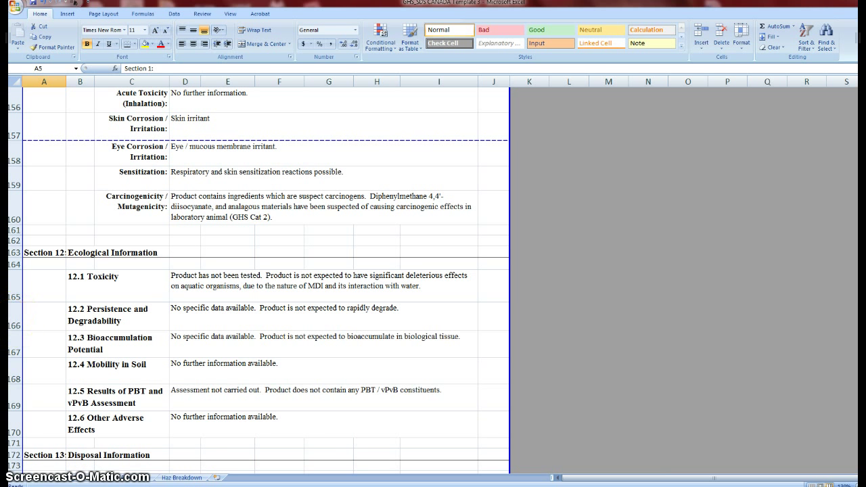
left_click_drag(11, 331, 19, 388)
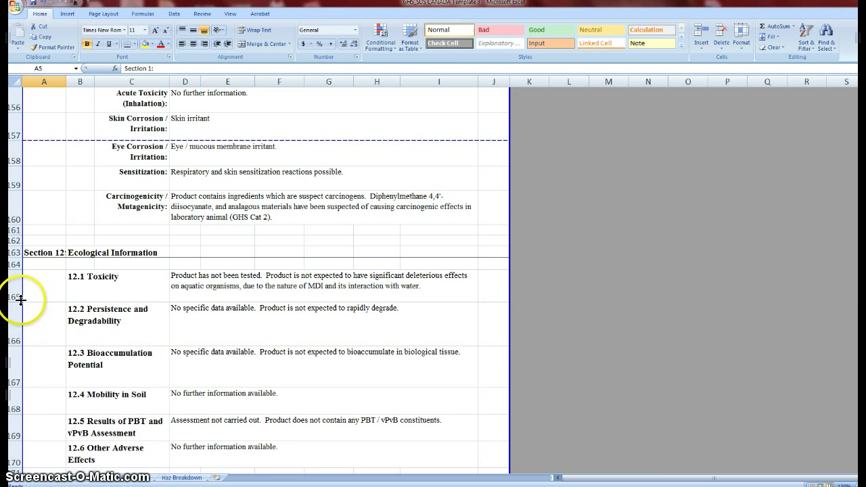
- Switch the first hazard pictogram in section 2.2 to GHS04 and back to GHS07
scroll(130, 333, "up", 3)
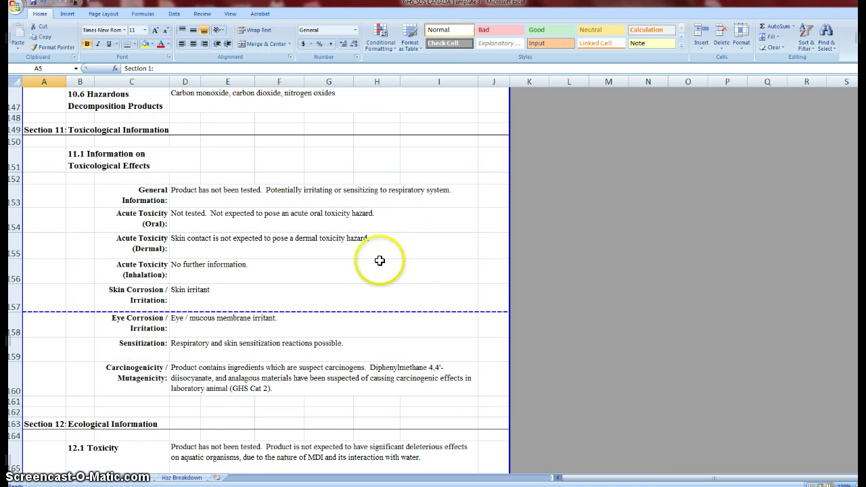
scroll(379, 259, "up", 15)
scroll(333, 225, "up", 20)
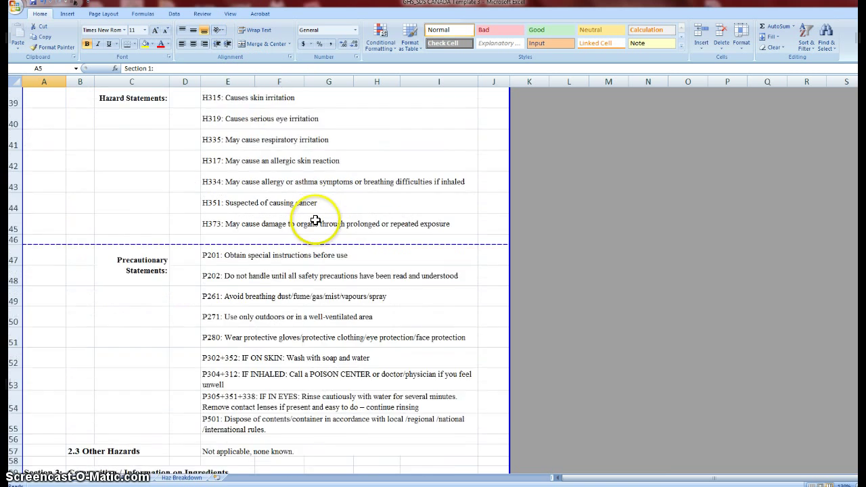
scroll(299, 284, "up", 3)
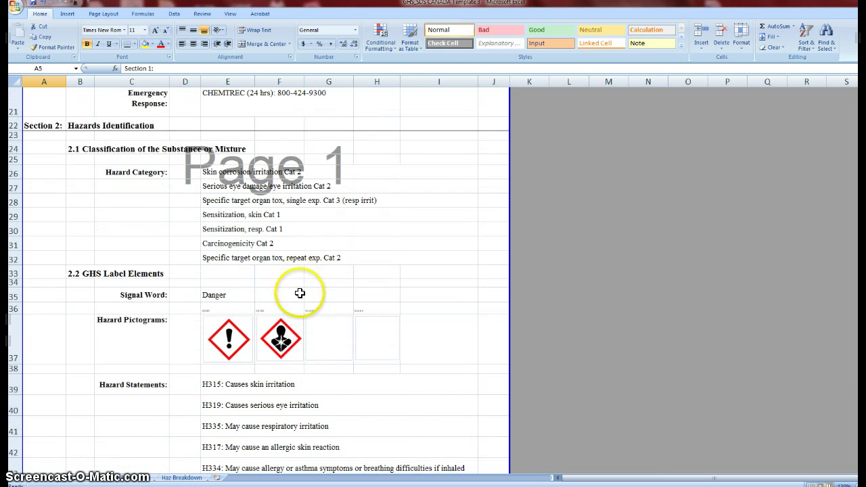
left_click(237, 308)
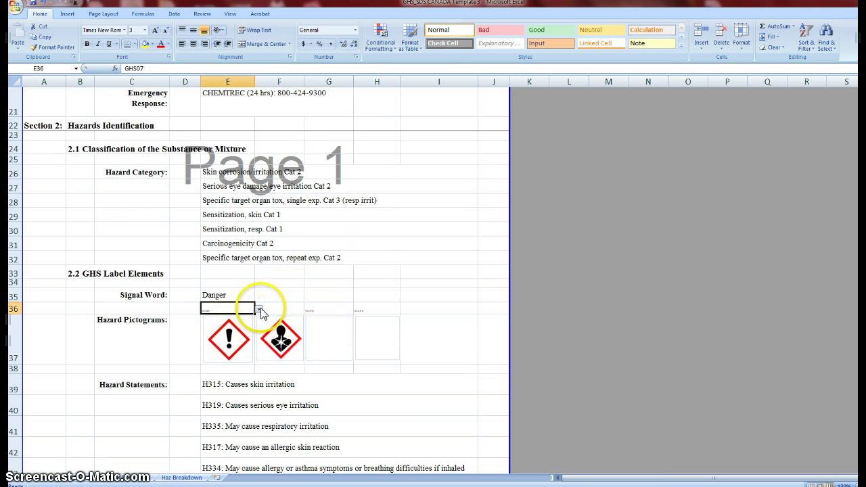
left_click(259, 309)
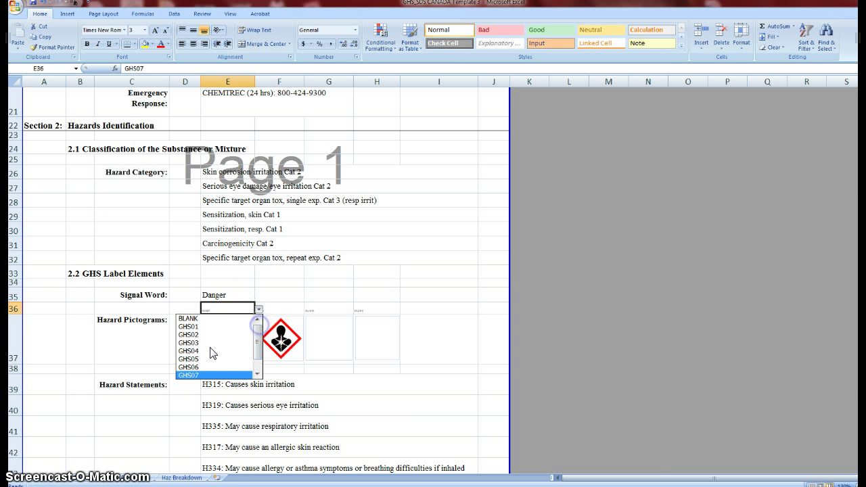
left_click(206, 350)
left_click(259, 309)
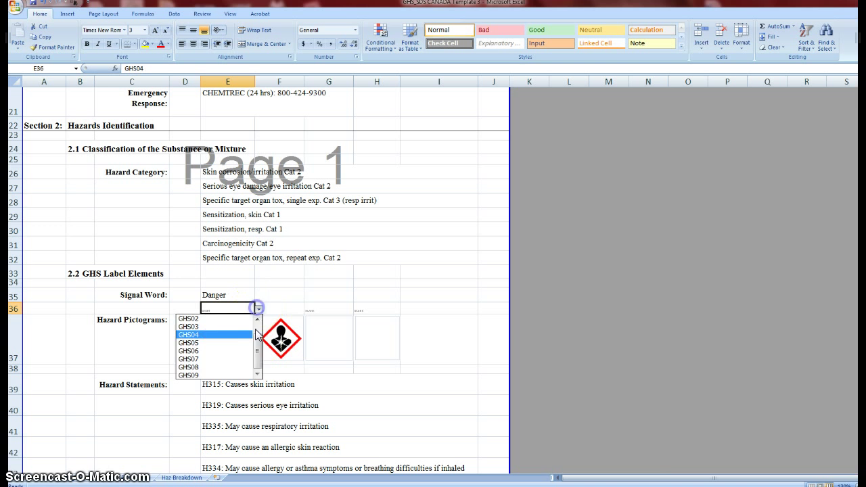
left_click(226, 359)
- Switch the second hazard pictogram in section 2.2 to another GHS code and back to GHS08
left_click(285, 308)
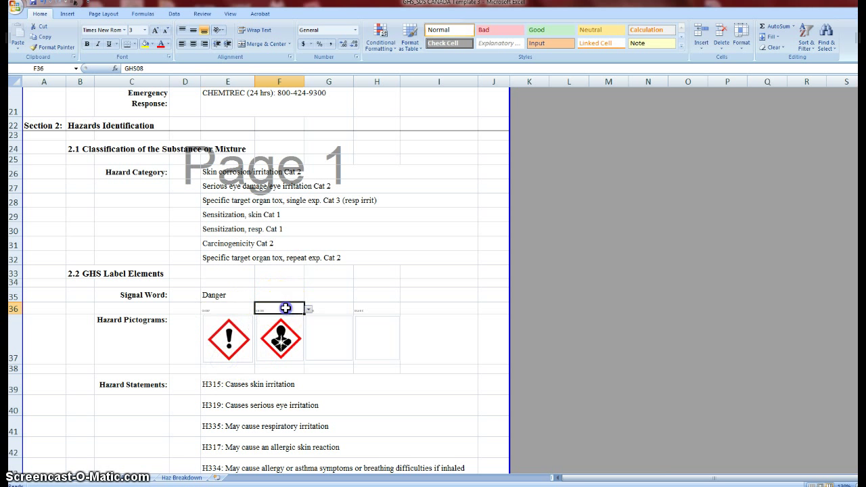
left_click(307, 309)
left_click(282, 355)
left_click(308, 309)
mouse_move(309, 348)
left_mouse_down()
mouse_move(309, 332)
mouse_move(309, 352)
left_mouse_up()
left_click(286, 371)
scroll(281, 368, "up", 1)
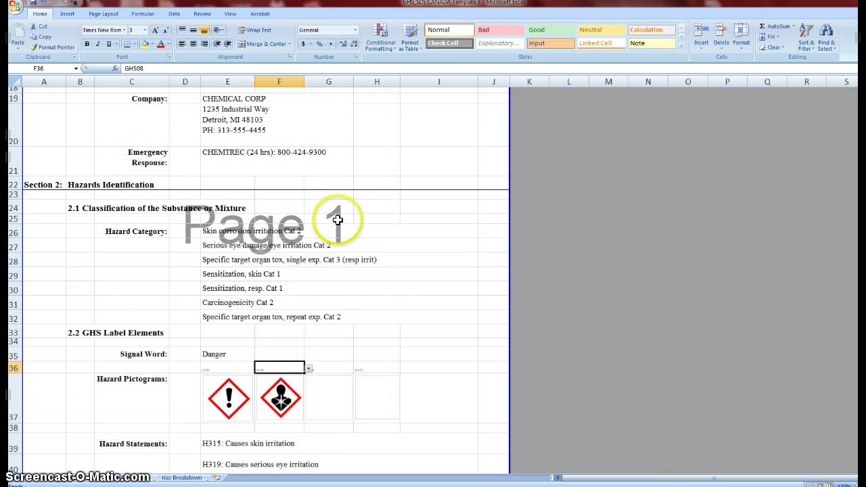
- Examine the hazard classes available for the first hazard category entry in section 2.1
left_click(339, 232)
left_click(481, 234)
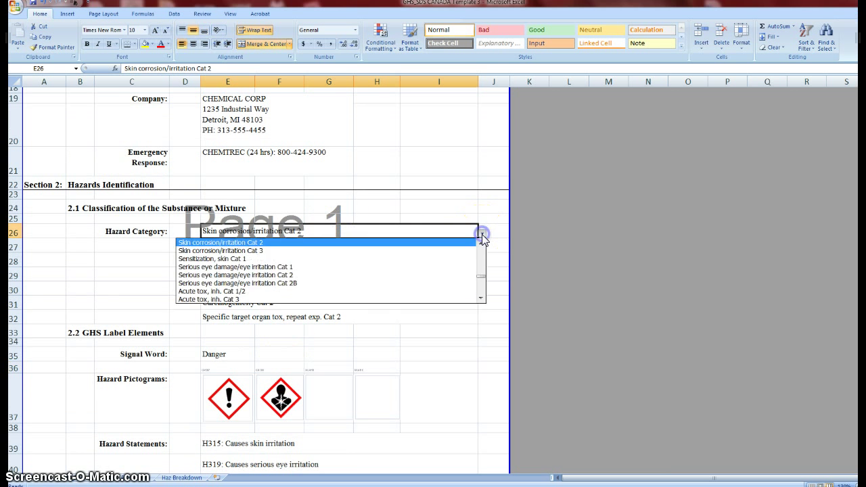
left_click(473, 251)
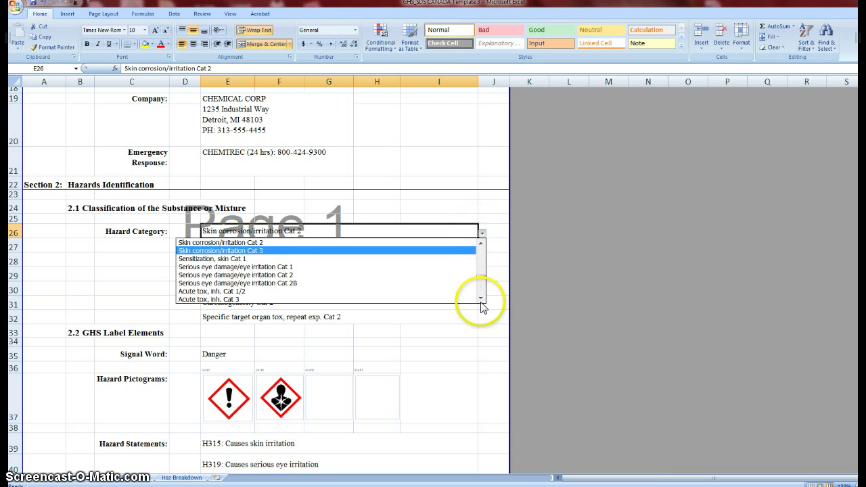
scroll(482, 298, "down", 3)
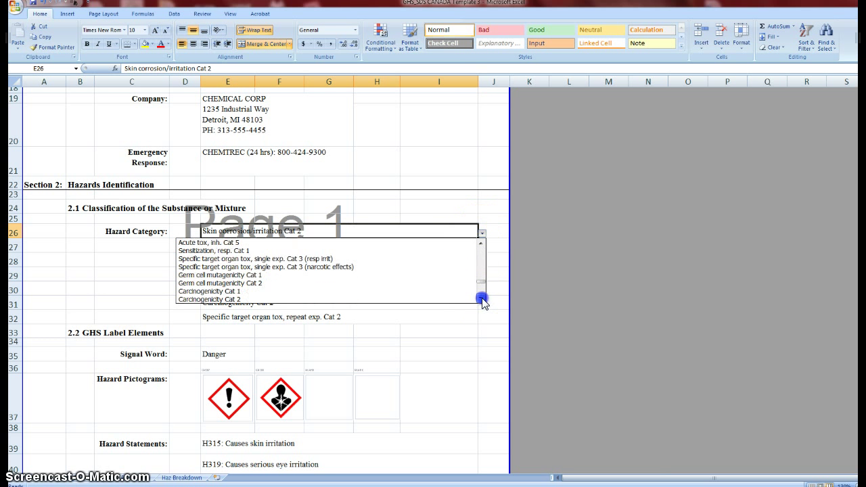
scroll(482, 286, "down", 5)
scroll(484, 280, "up", 10)
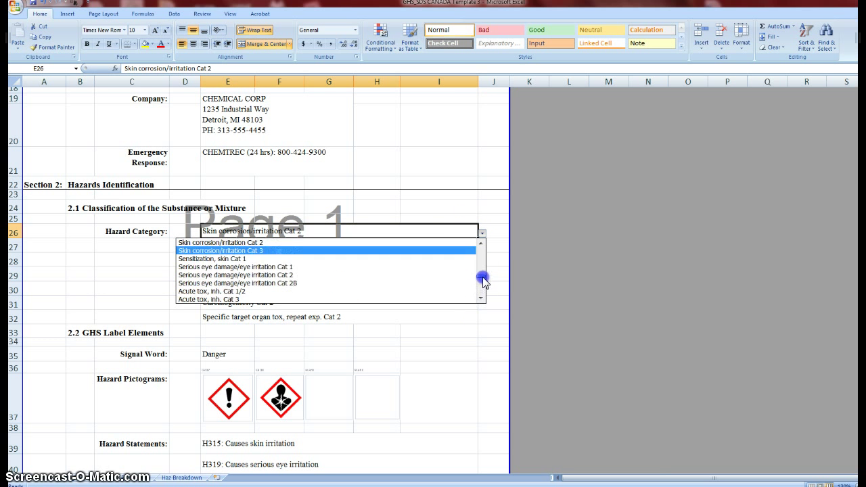
left_click(493, 235)
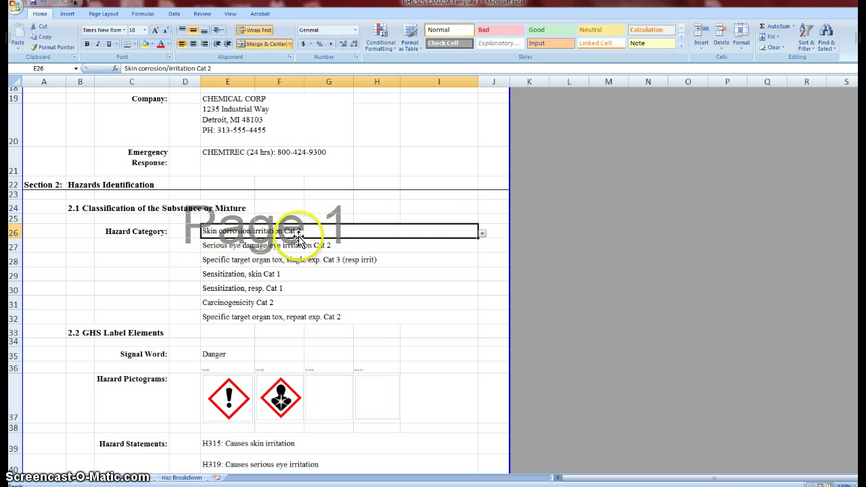
- Set the first hazard category in section 2.1 to Skin corrosion/irritation Cat 1
left_click(482, 234)
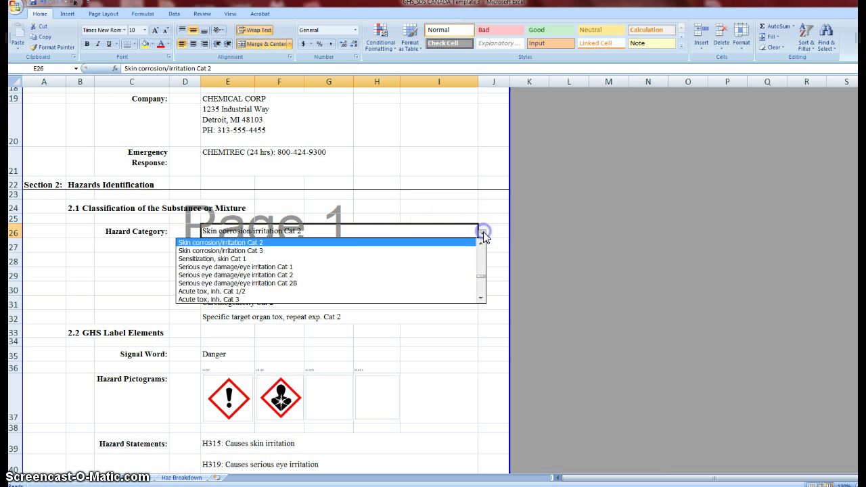
scroll(471, 243, "down", 1)
key("Up")
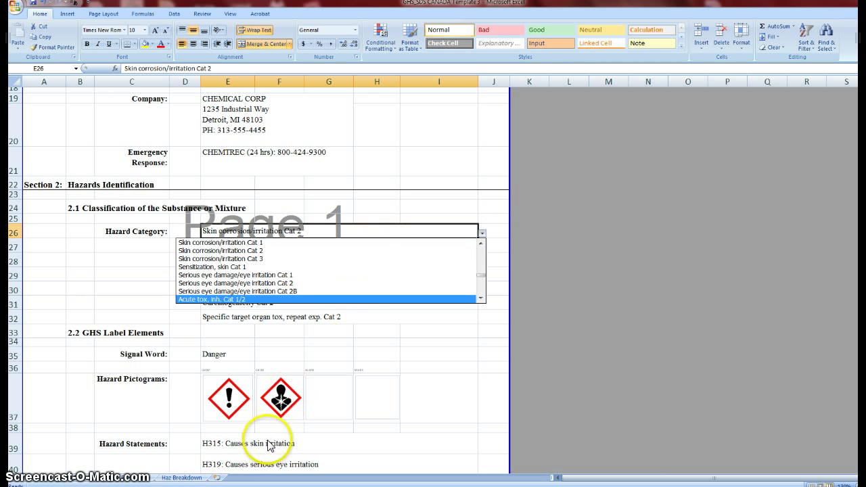
left_click(281, 243)
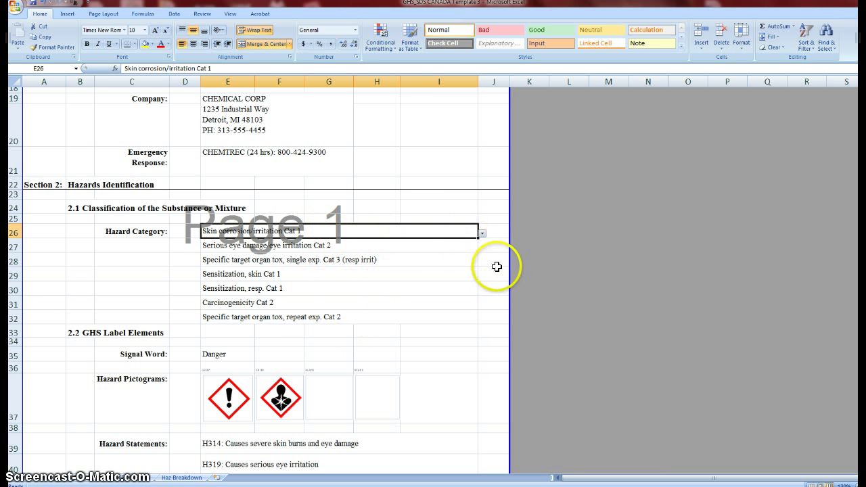
- Browse the precautionary statement options for the first entry in section 2.2 and choose P378: Use ... for extinction (to manually edit)
left_click(483, 248)
scroll(471, 261, "down", 4)
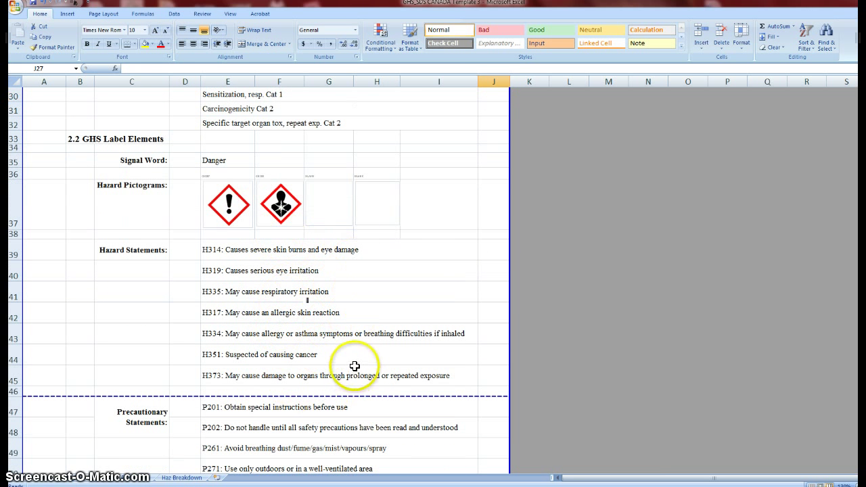
scroll(353, 370, "down", 4)
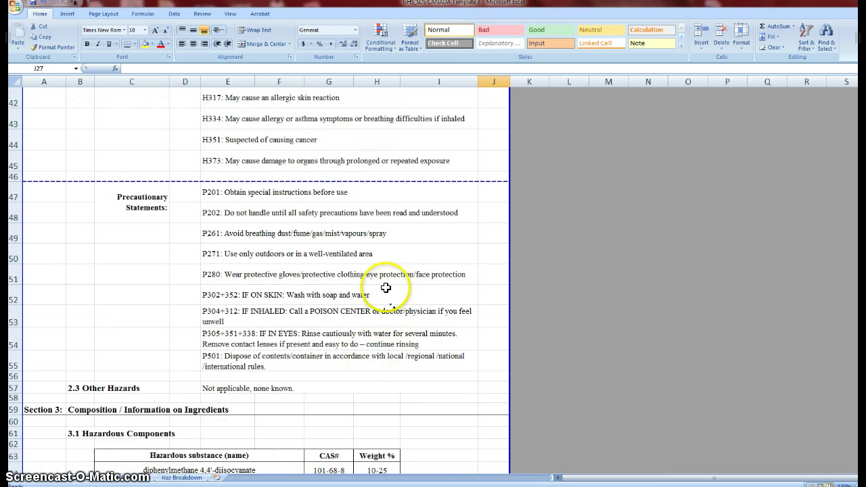
left_click(432, 195)
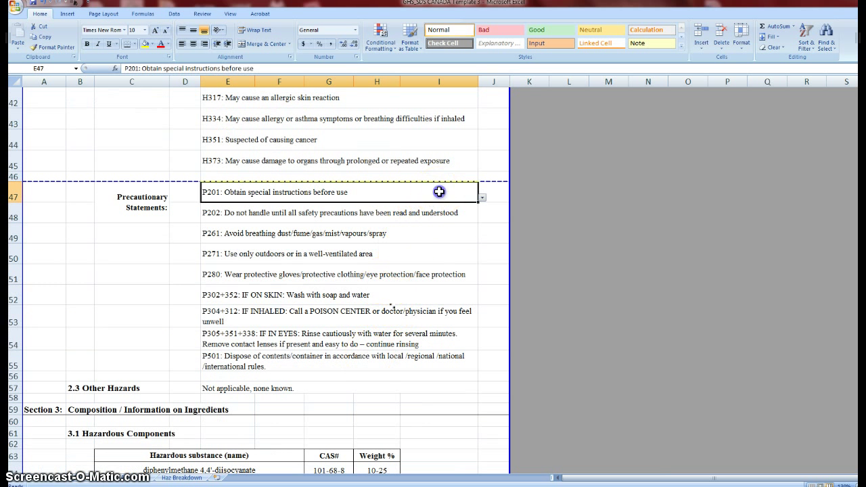
left_click(482, 197)
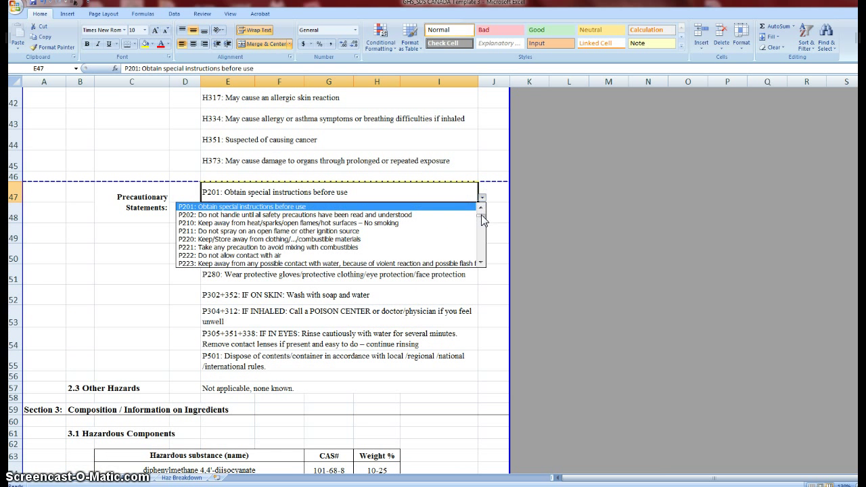
left_click_drag(481, 215, 481, 213)
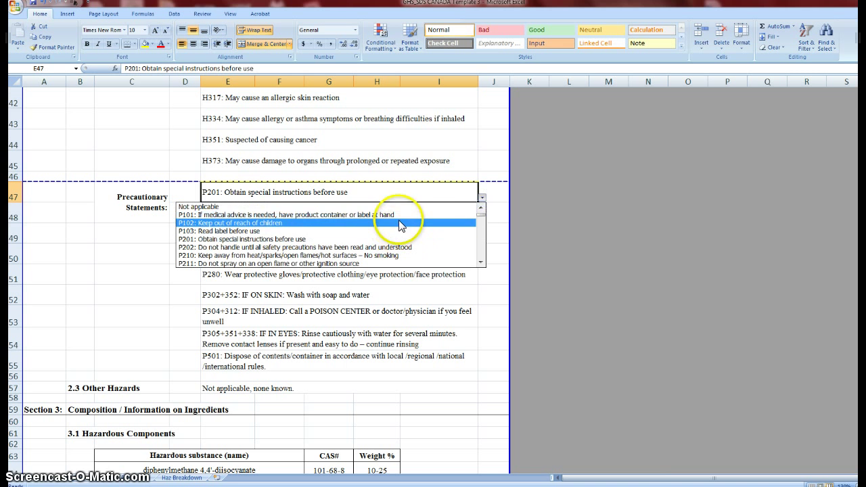
left_click(481, 216)
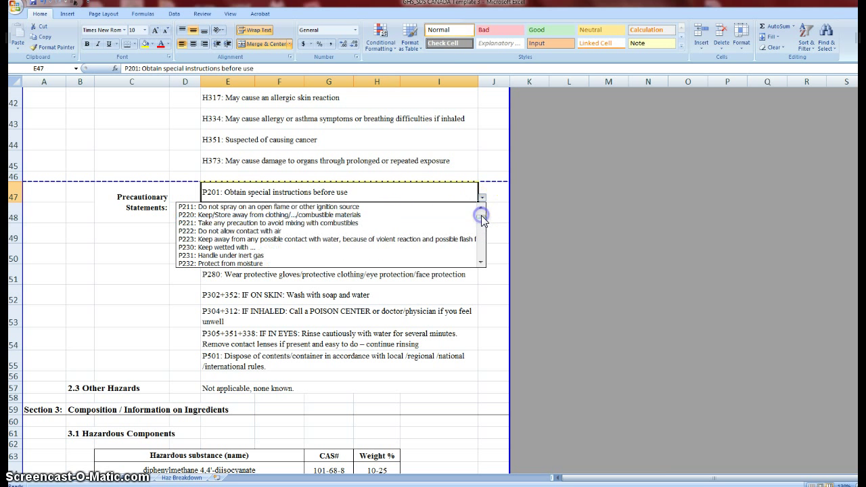
left_click(382, 232)
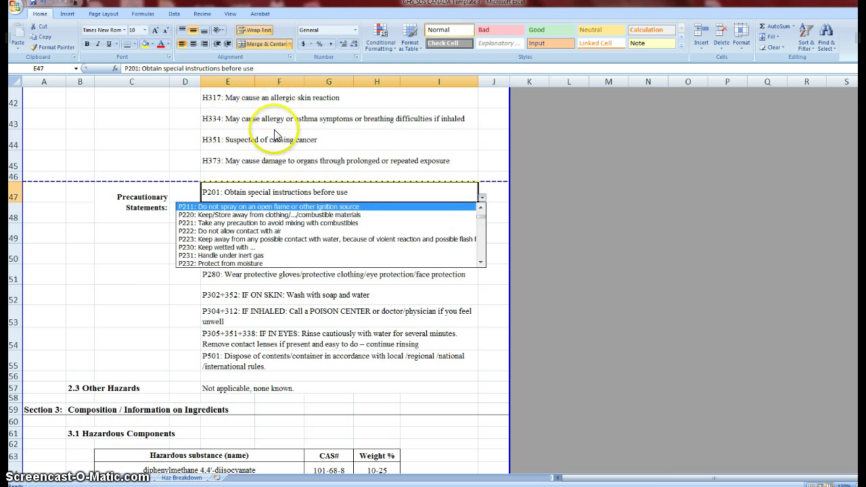
left_click_drag(480, 215, 481, 236)
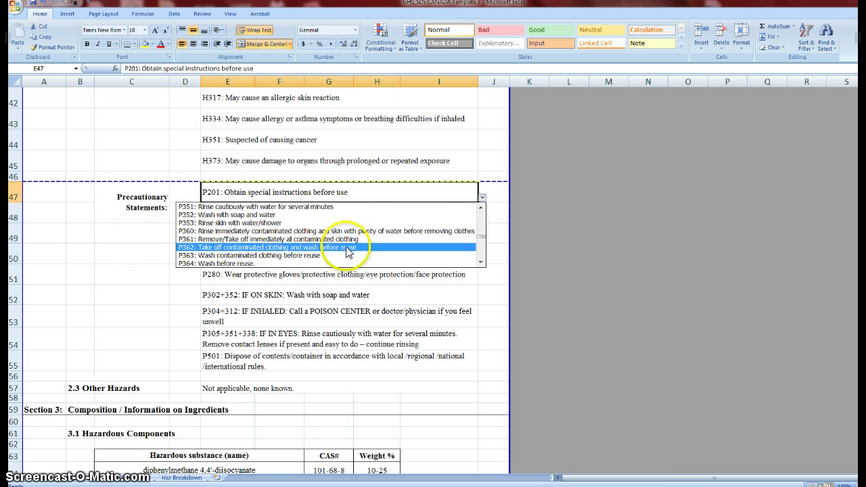
left_click(480, 263)
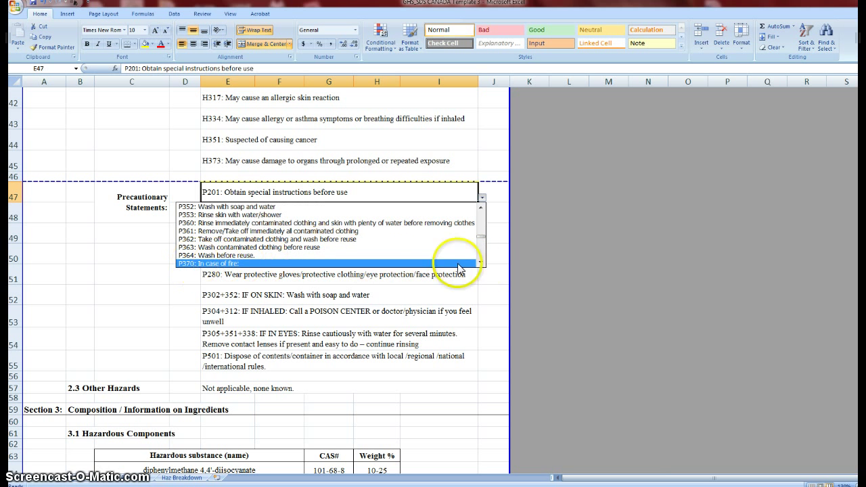
left_click_drag(480, 240, 481, 241)
left_click(341, 240)
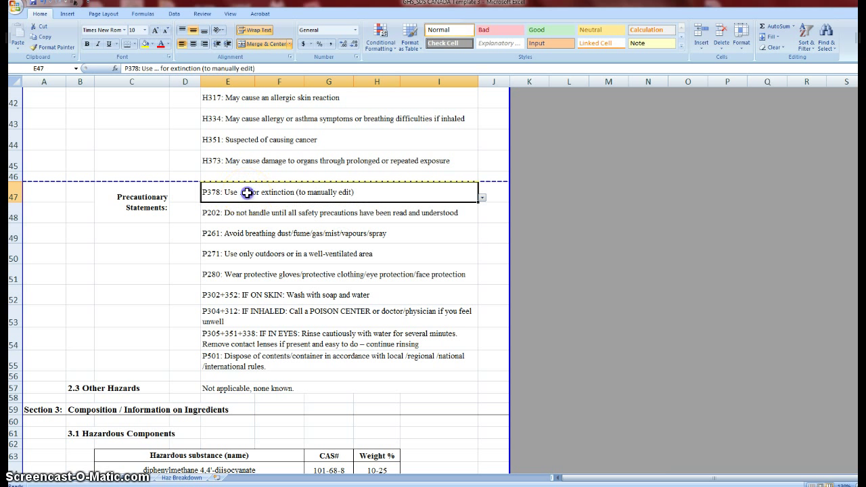
- Edit the first precautionary statement to read "P378: Use water for extinction", removing the manual-edit note
double_click(307, 194)
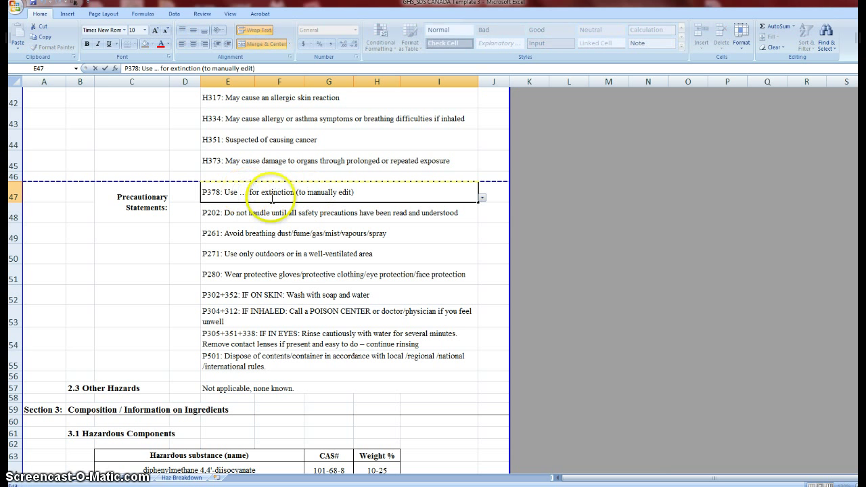
type("water")
key("Return")
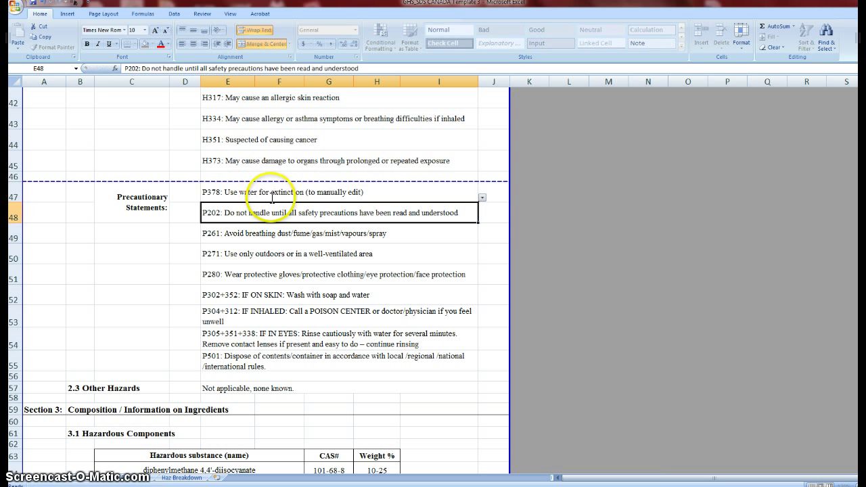
double_click(309, 192)
key("Return")
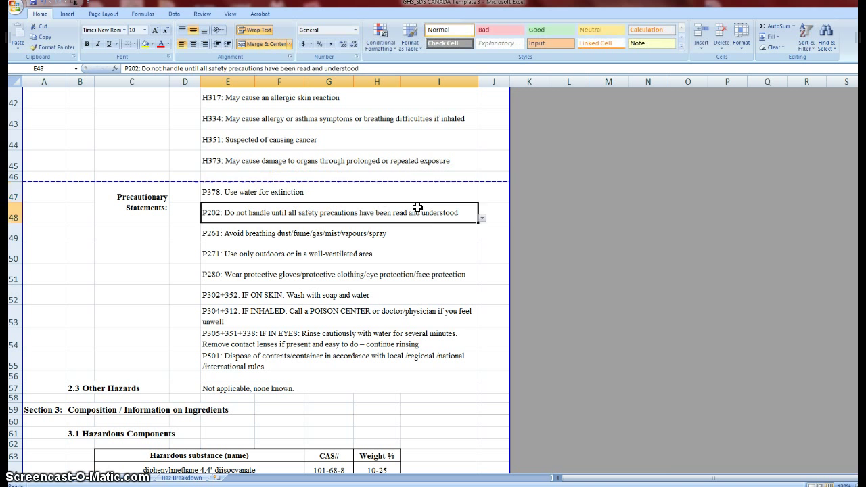
- Set the first precautionary statement in section 2.2 to P102: Keep out of reach of children
key("Up")
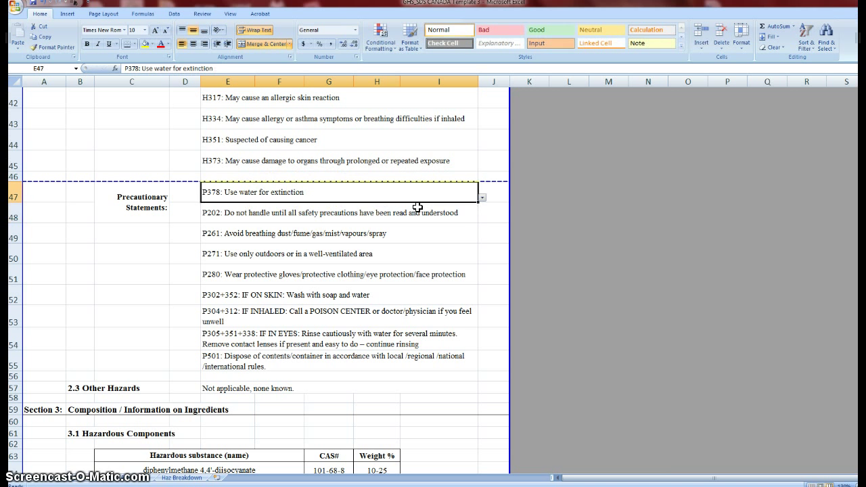
left_click(483, 197)
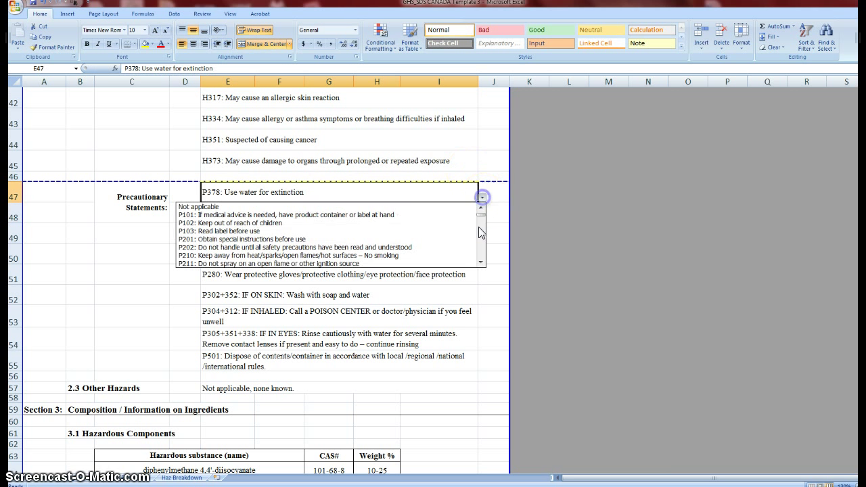
left_click(379, 222)
left_click(146, 248)
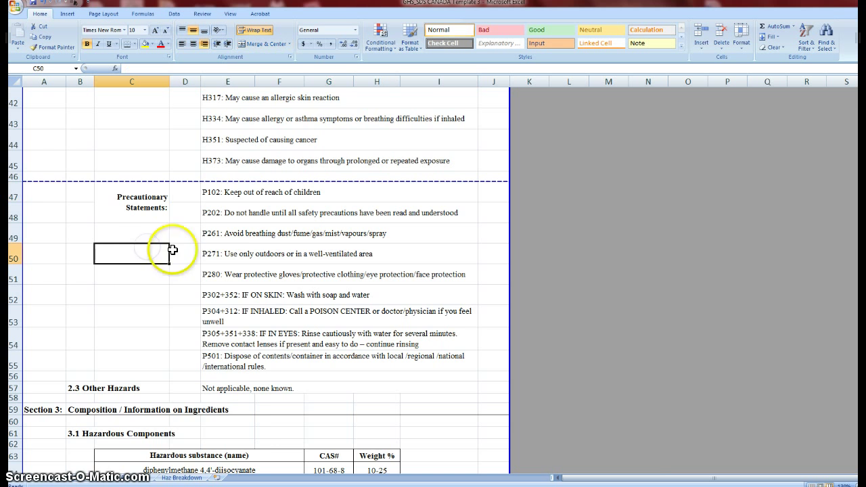
- Examine sections 3 to 8 of the English data sheet, then return to the label elements in section 2.2
scroll(223, 251, "down", 2)
scroll(230, 260, "up", 1)
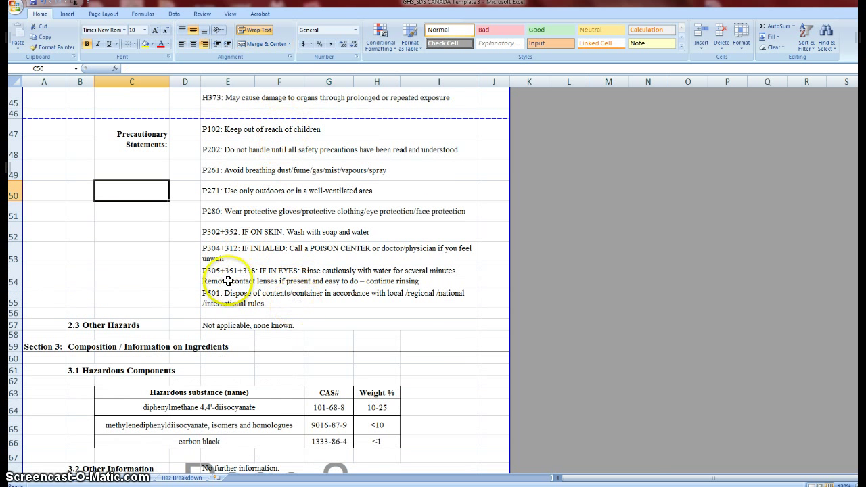
scroll(203, 277, "down", 3)
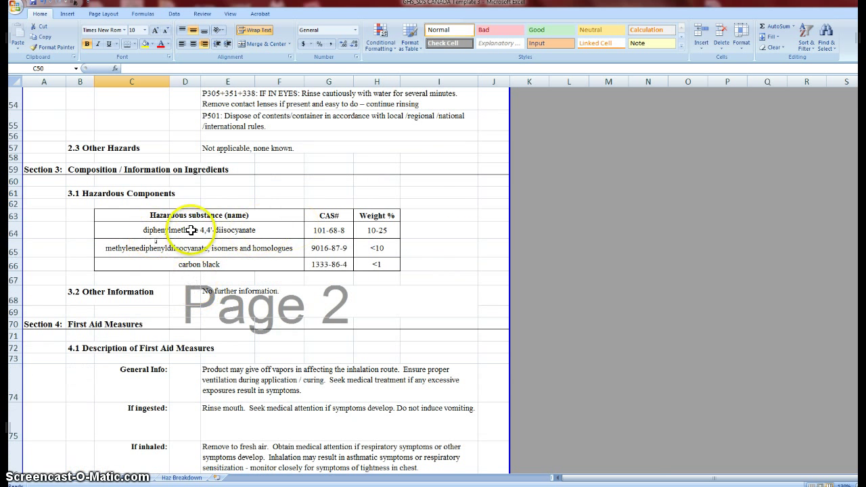
scroll(352, 297, "down", 1)
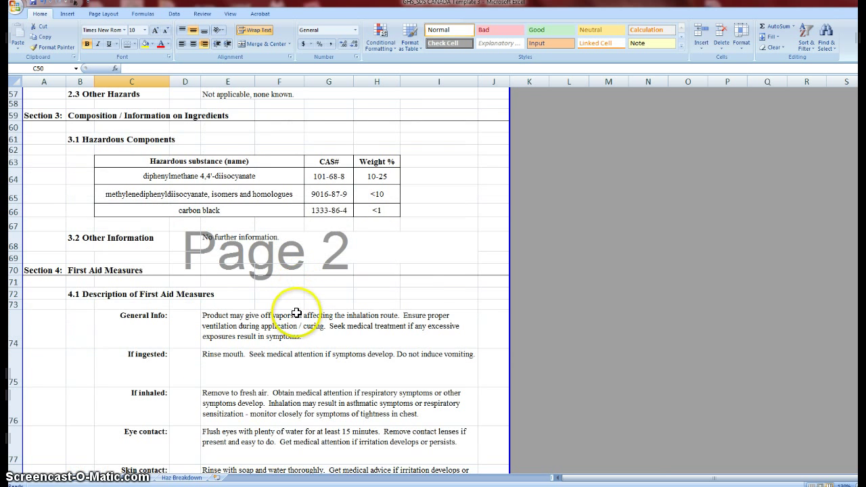
scroll(291, 311, "down", 2)
scroll(288, 318, "down", 3)
scroll(294, 297, "down", 2)
scroll(304, 277, "down", 1)
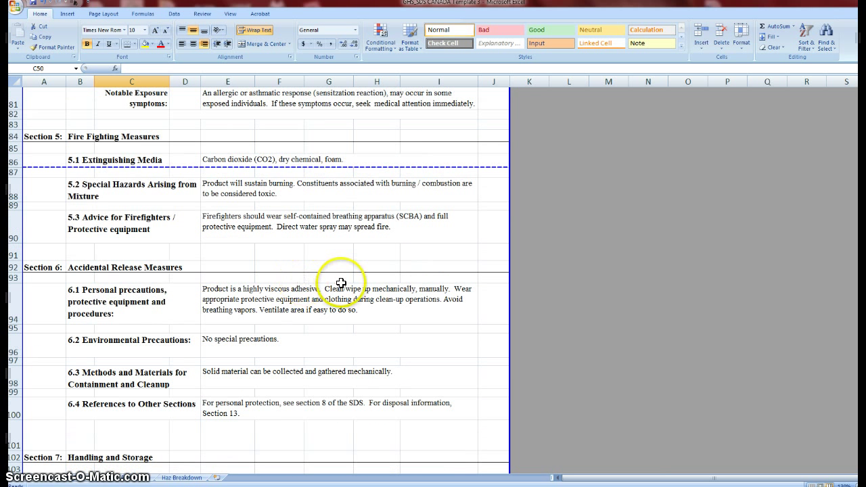
scroll(341, 282, "down", 7)
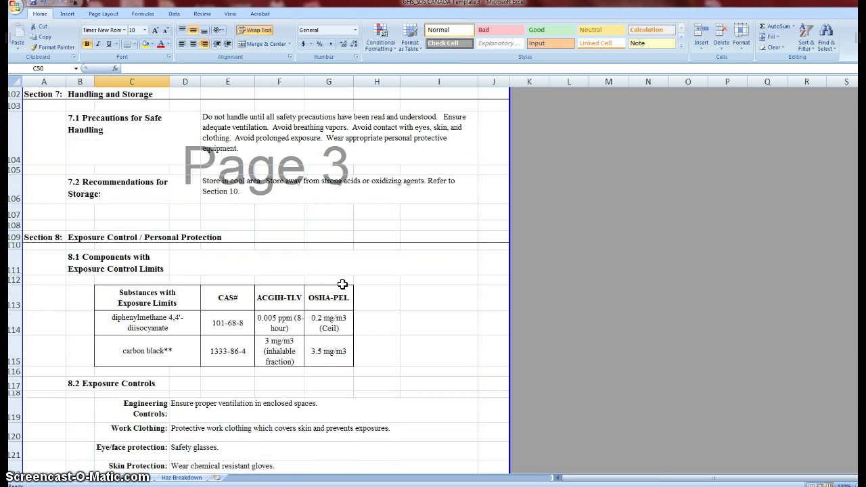
scroll(345, 286, "down", 2)
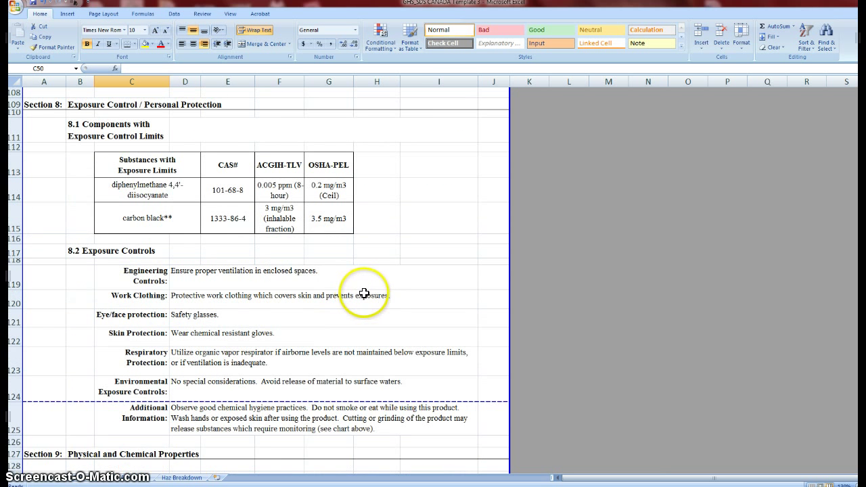
scroll(383, 292, "down", 1)
scroll(372, 310, "up", 20)
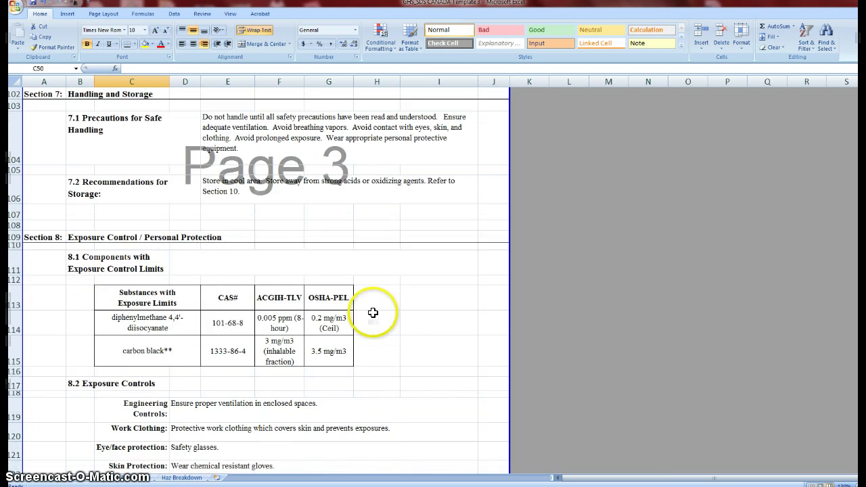
scroll(365, 314, "up", 5)
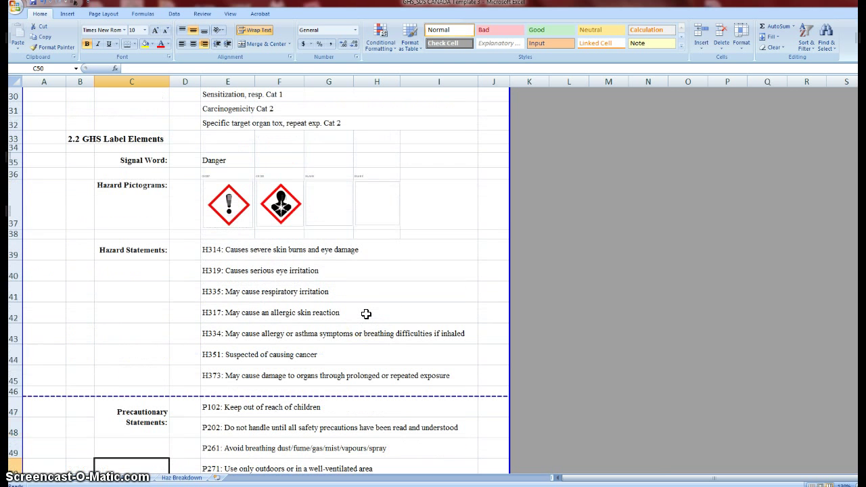
- Open the French SIMDUT 2015 data sheet and examine the translated hazard categories, pictograms, hazard statements and precautionary statements in section 2
left_click(74, 482)
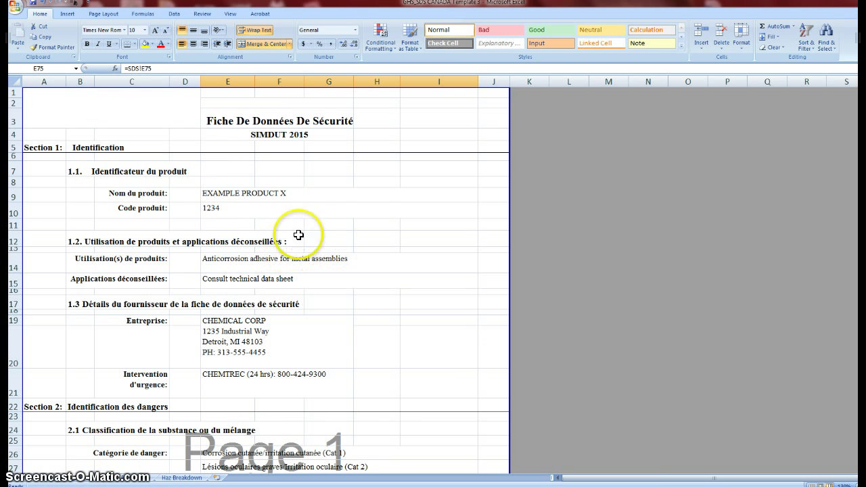
scroll(325, 236, "down", 3)
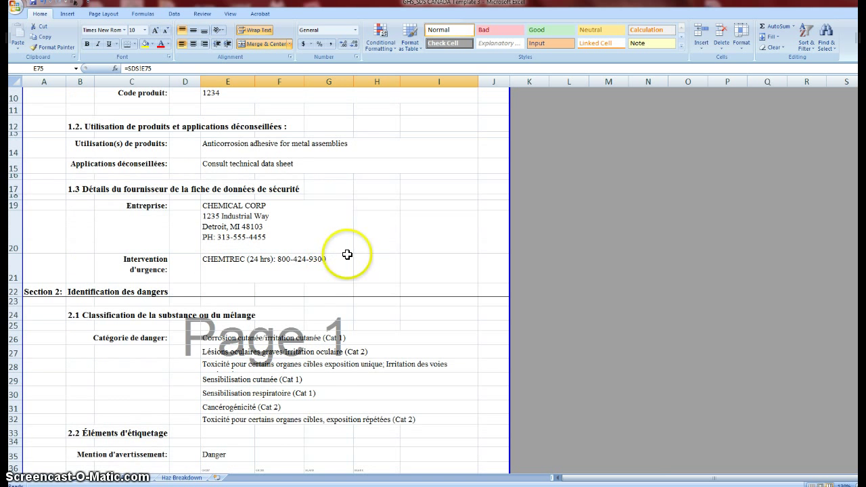
scroll(345, 253, "down", 1)
left_click_drag(410, 293, 425, 377)
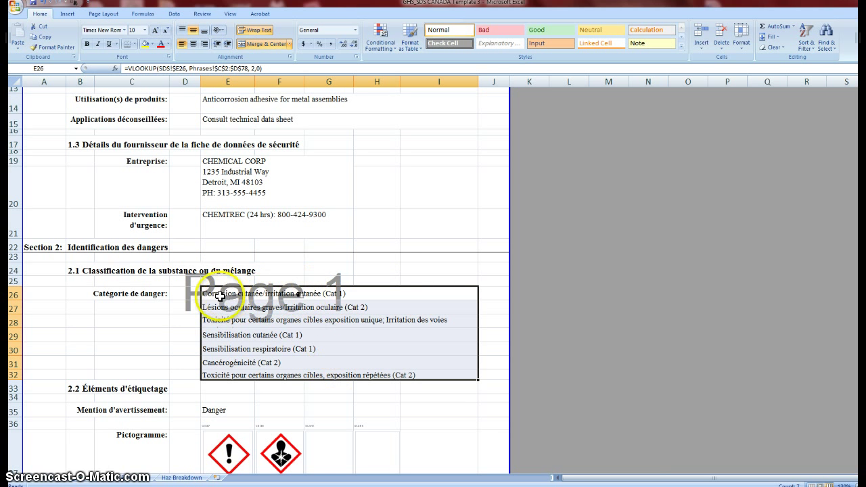
scroll(378, 294, "down", 4)
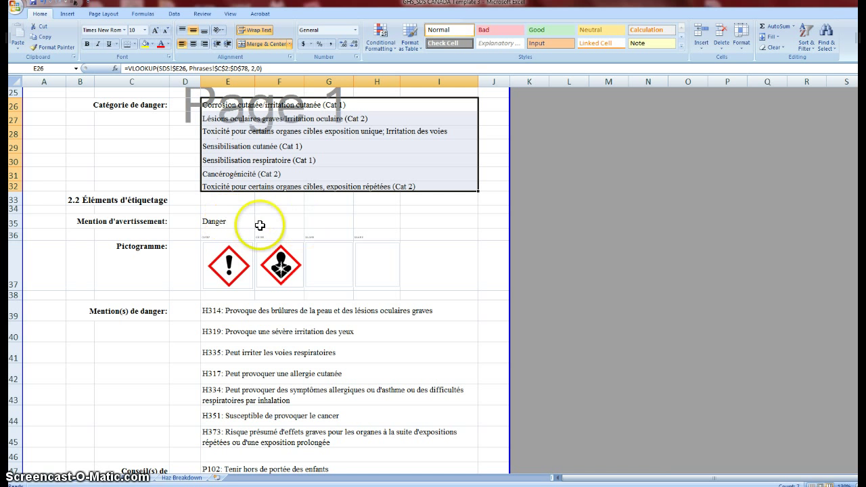
scroll(271, 281, "down", 1)
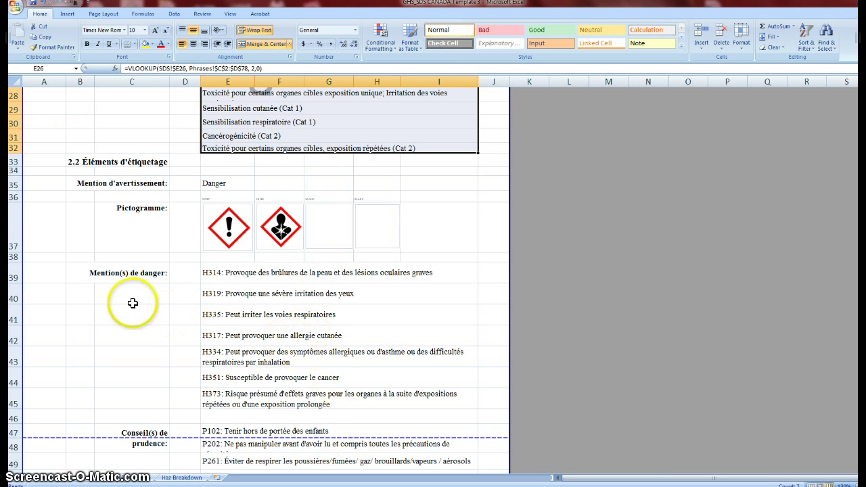
scroll(132, 303, "down", 1)
scroll(134, 301, "down", 2)
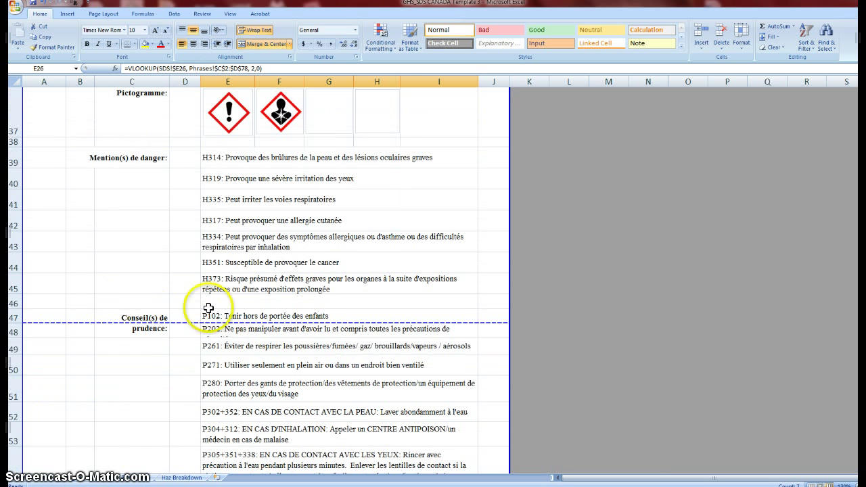
scroll(226, 270, "down", 1)
scroll(291, 260, "down", 2)
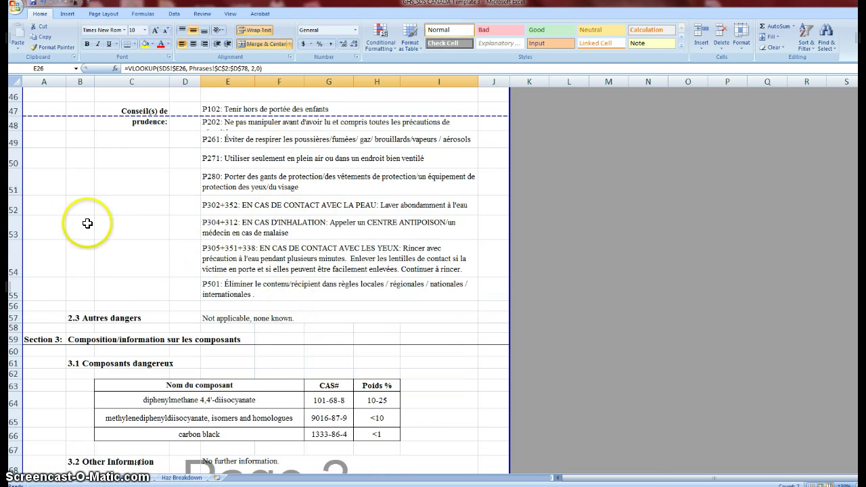
- Inspect sections 3 and 4 of the French data sheet, selecting the general first-aid information entry in section 4.1
scroll(135, 284, "down", 3)
left_click(228, 327)
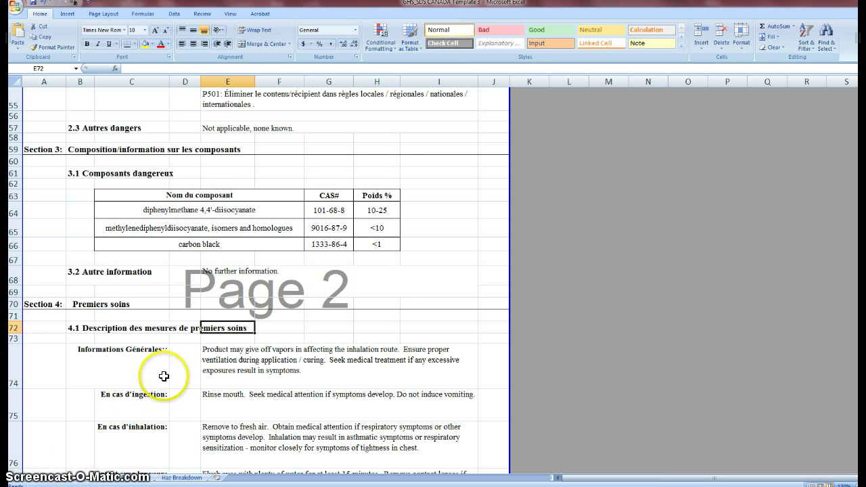
scroll(167, 372, "down", 2)
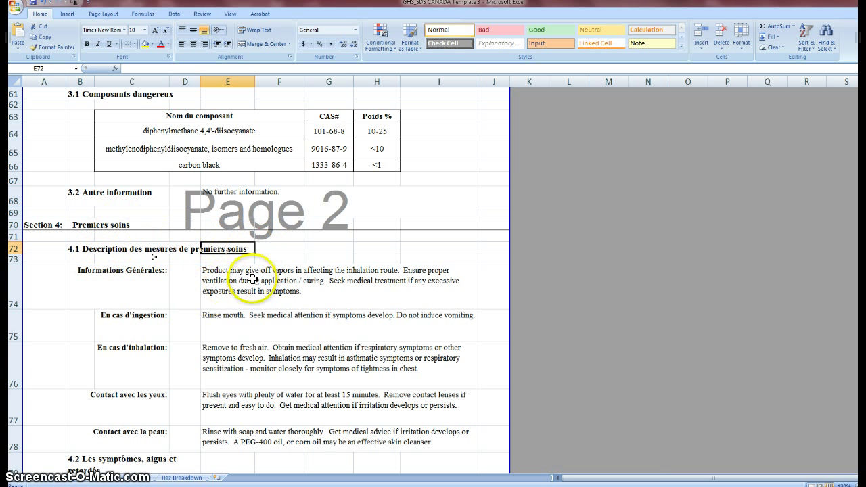
left_click_drag(251, 280, 275, 295)
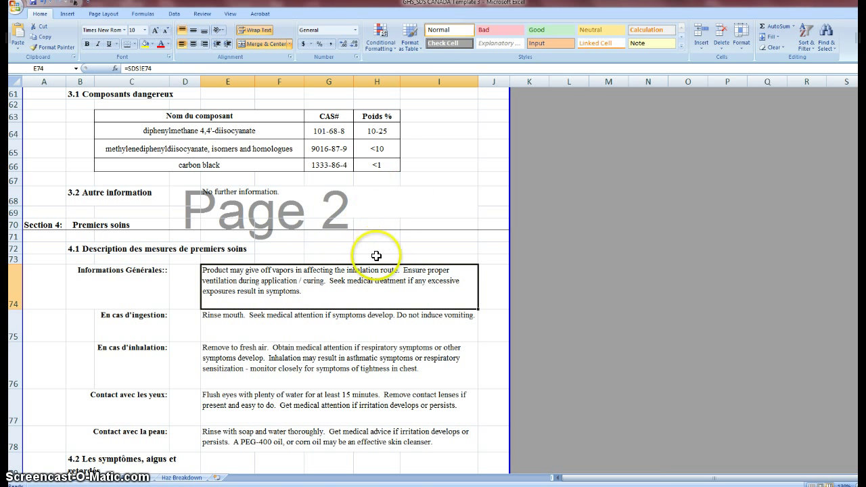
scroll(393, 305, "down", 1)
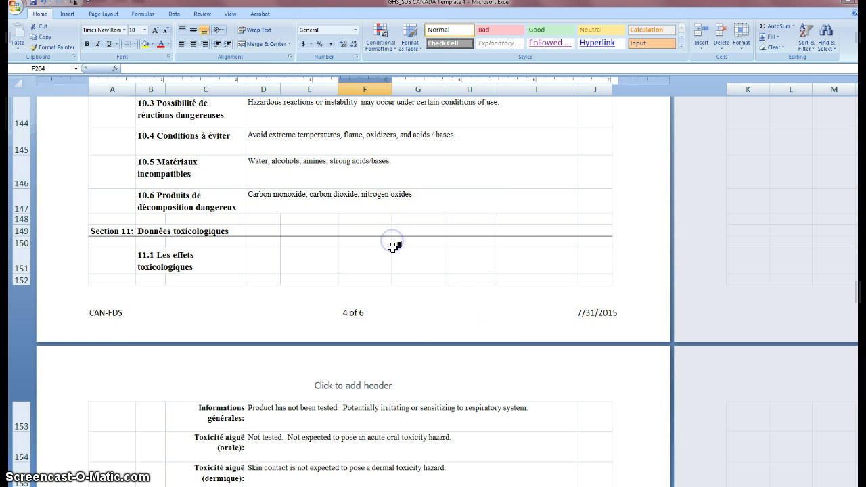
- Return to section 4.1 of the French data sheet, select the general information entry and locate the Translate command
scroll(392, 247, "up", 19)
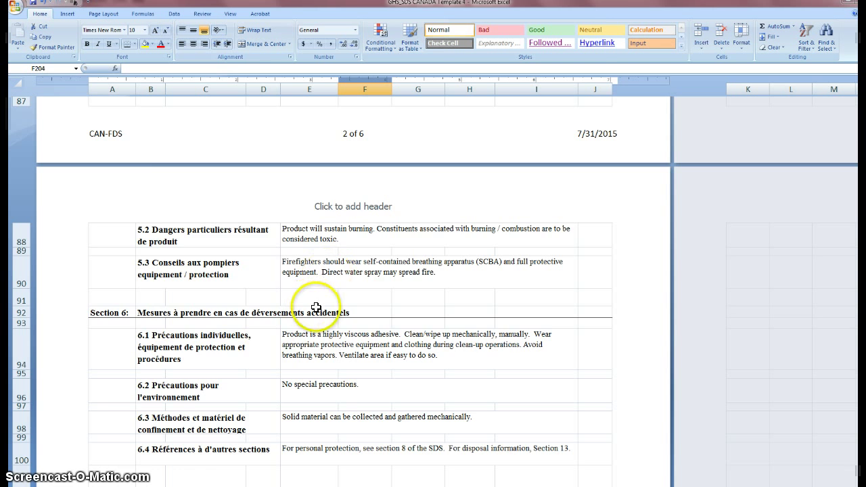
scroll(317, 308, "up", 5)
scroll(317, 308, "up", 1)
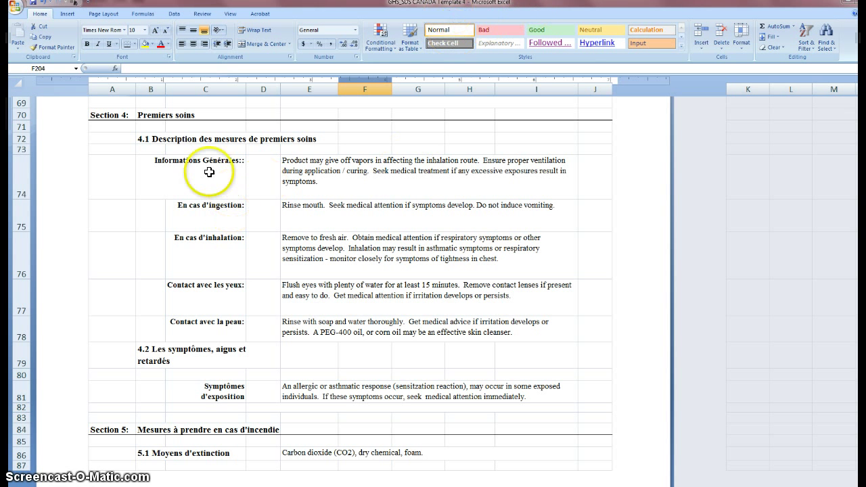
left_click(346, 175)
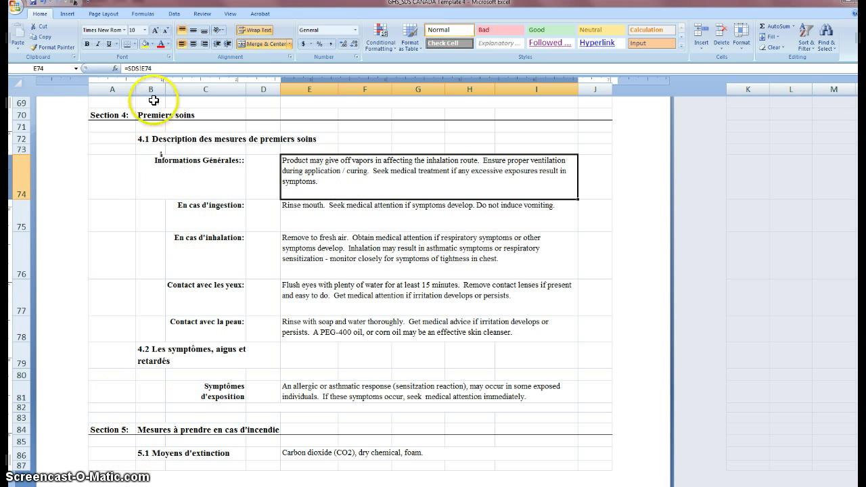
left_click(203, 14)
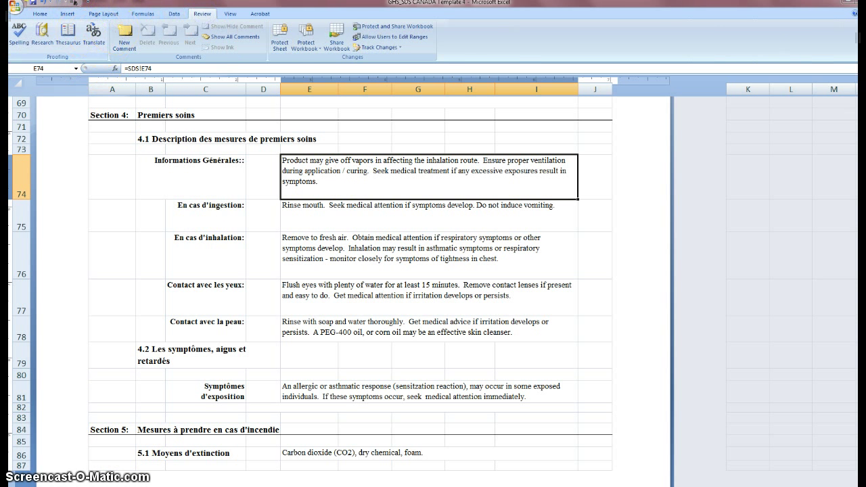
left_click(94, 37)
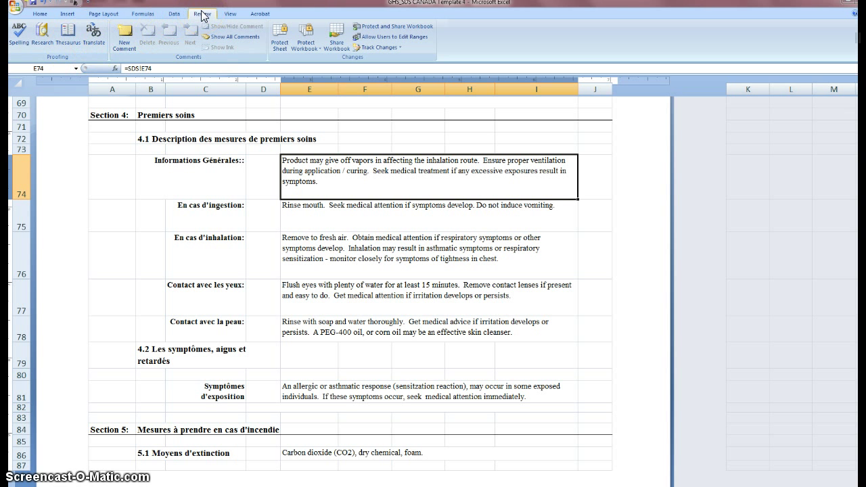
- Find the Translate command among the Review Tab commands in the Quick Access Toolbar customization and accept the options
left_click(89, 9)
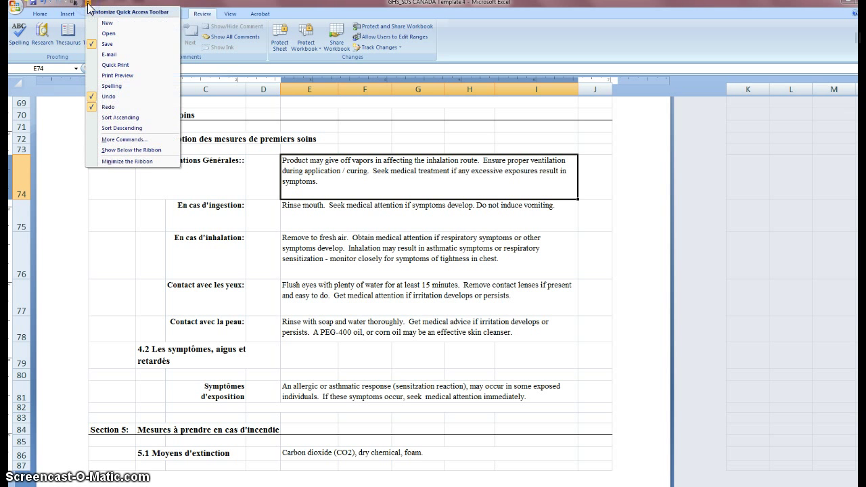
left_click(148, 140)
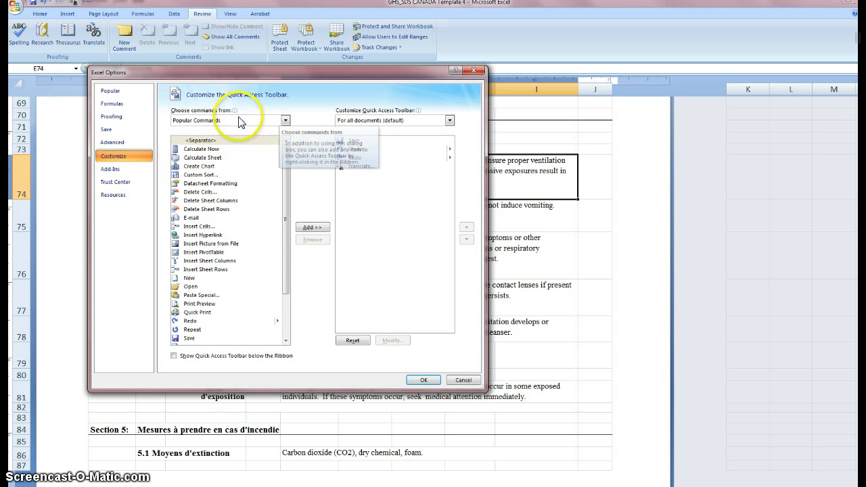
mouse_move(196, 111)
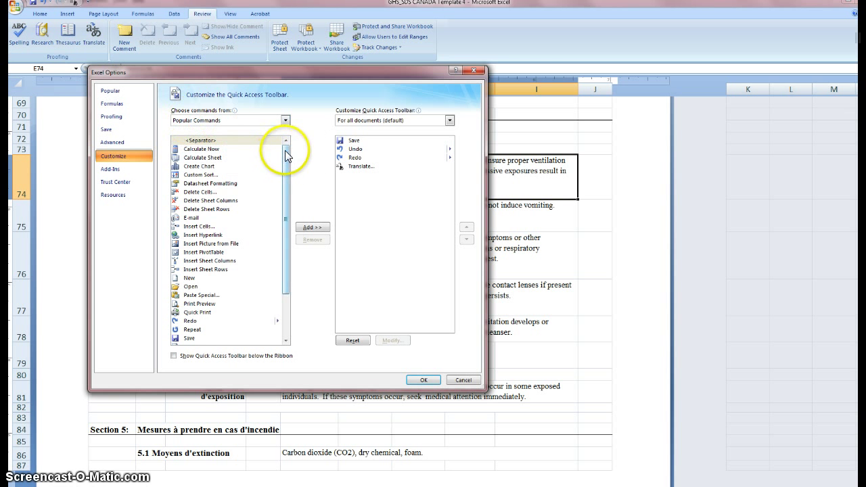
mouse_move(286, 154)
left_mouse_down()
mouse_move(286, 194)
mouse_move(281, 147)
left_mouse_up()
left_click(285, 121)
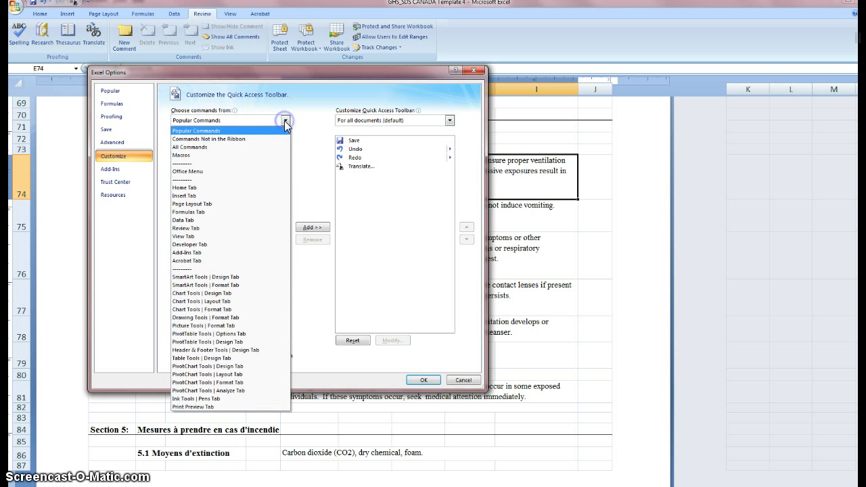
left_click_drag(285, 126, 205, 234)
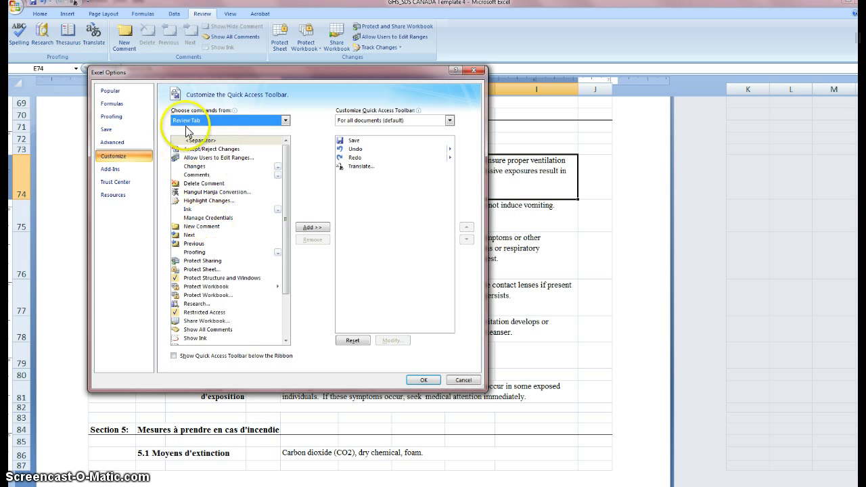
left_click_drag(285, 149, 196, 336)
left_click(197, 336)
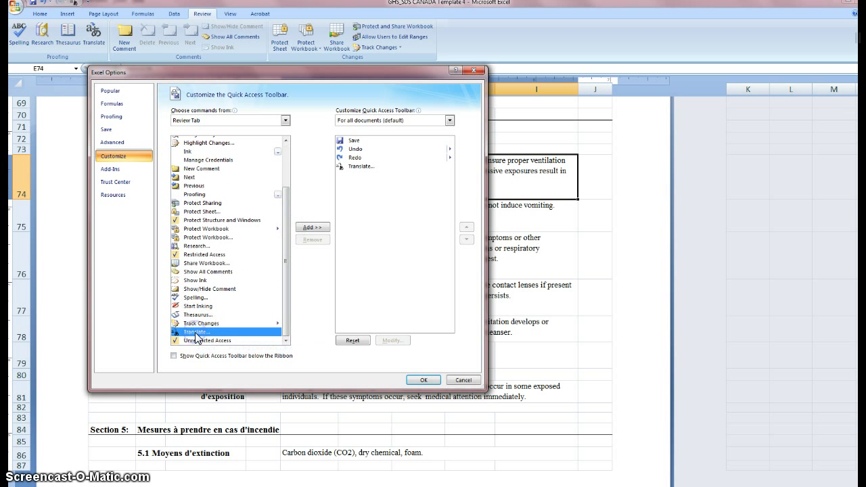
left_click(422, 379)
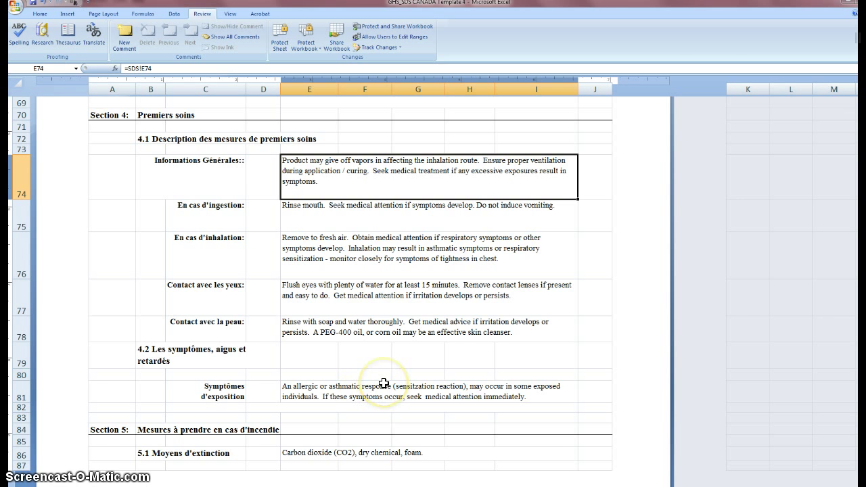
- Translate the general information entry in section 4.1 from English to French (France) and insert the translation into its cell
scroll(383, 381, "up", 1)
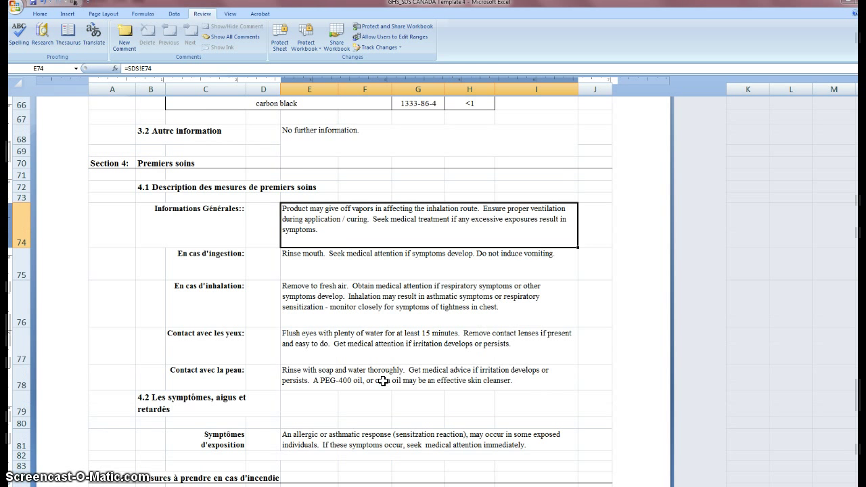
scroll(383, 381, "down", 1)
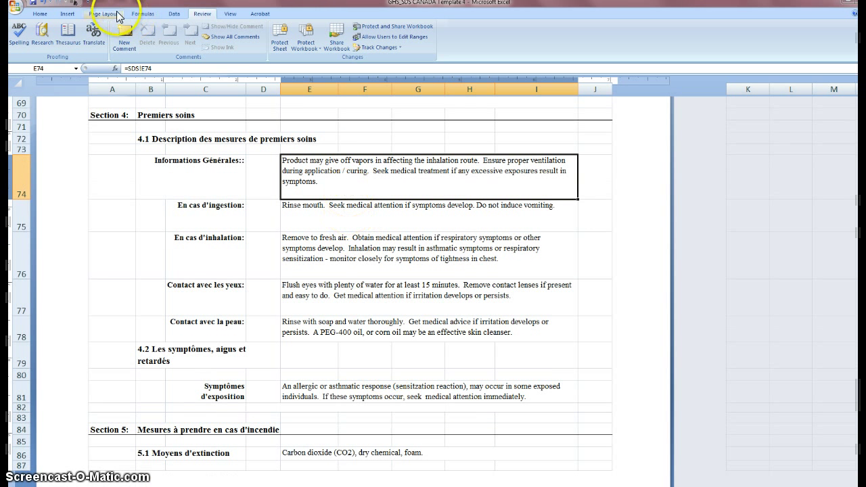
left_click(75, 7)
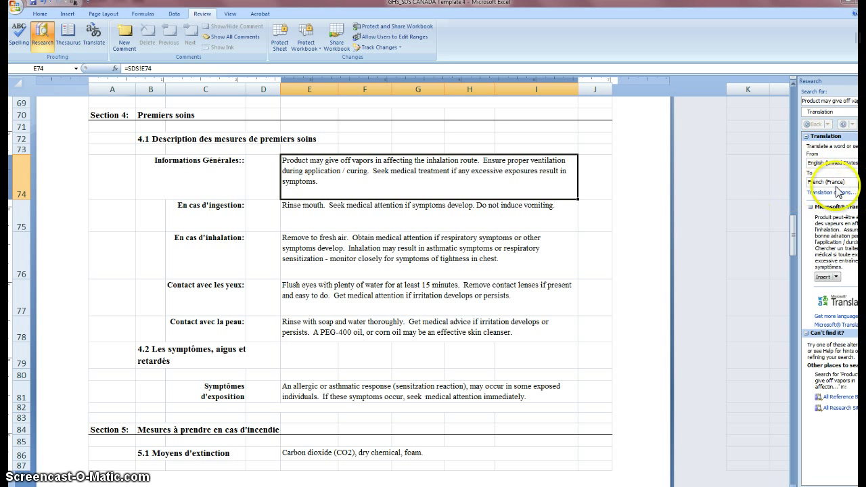
left_click(852, 182)
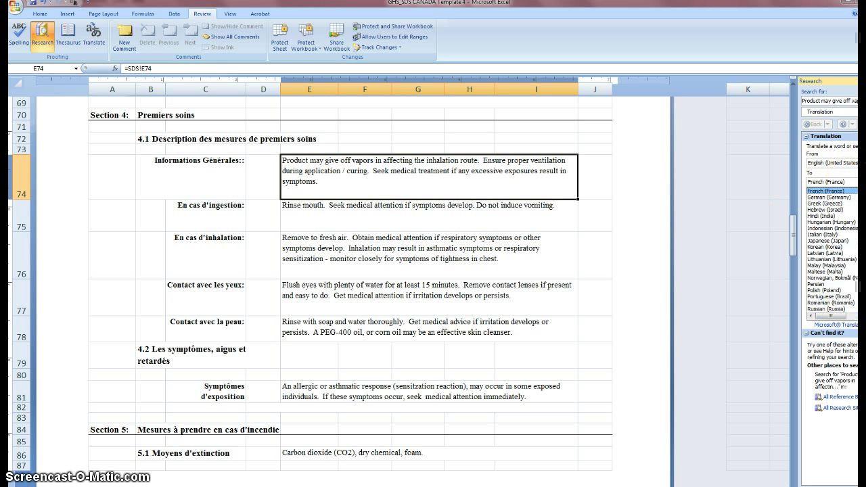
left_click(838, 191)
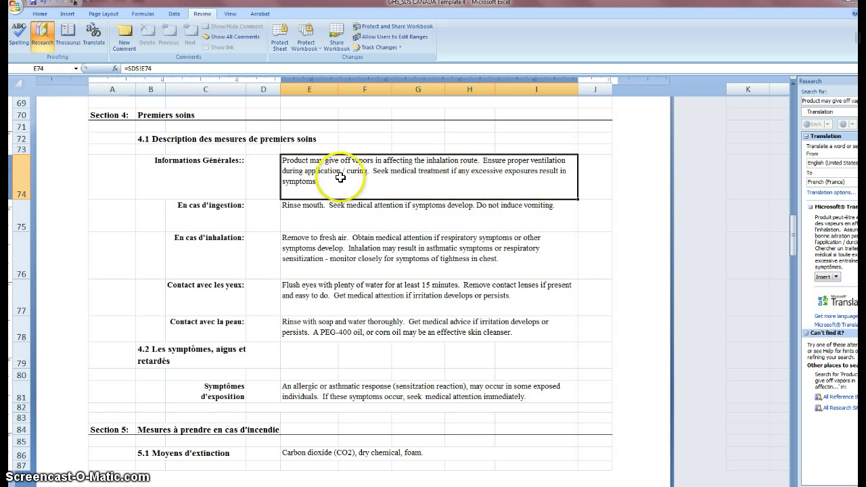
left_click(822, 277)
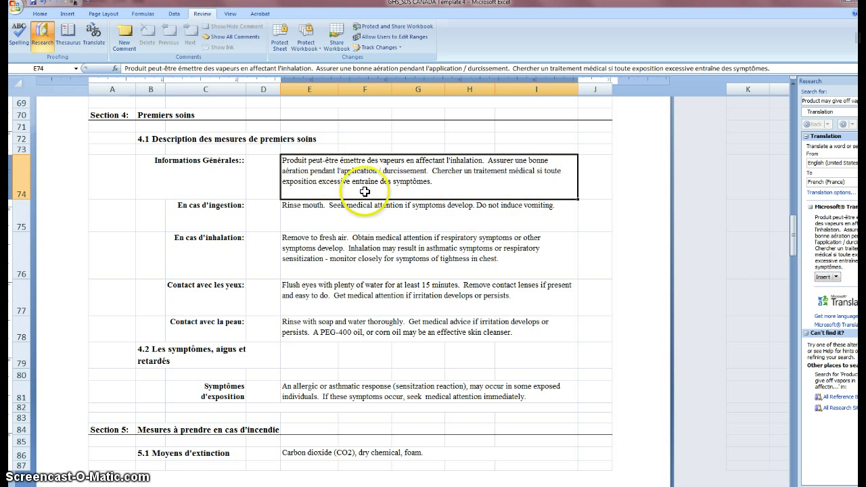
key("Return")
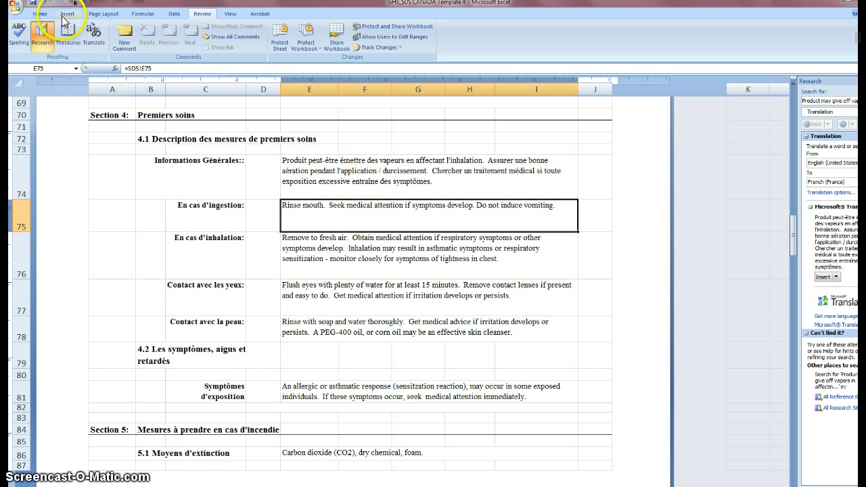
- Replace the English ingestion and inhalation entries in section 4.1 with their French translations
left_click(75, 6)
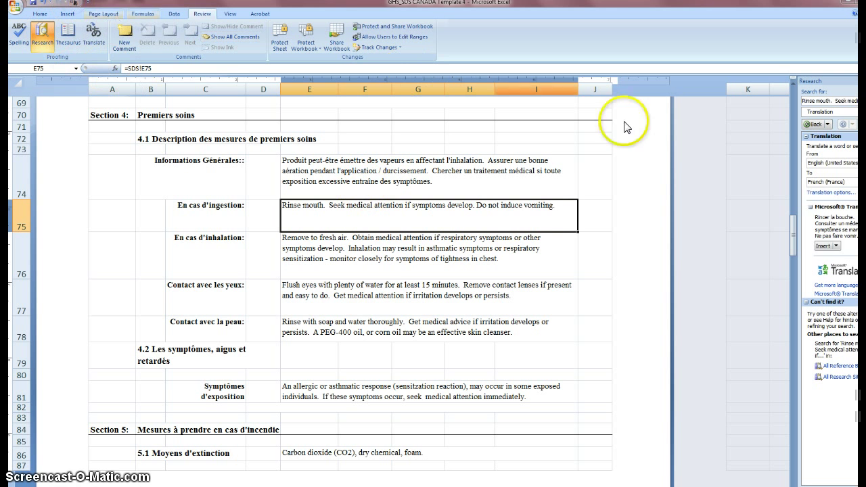
left_click(822, 246)
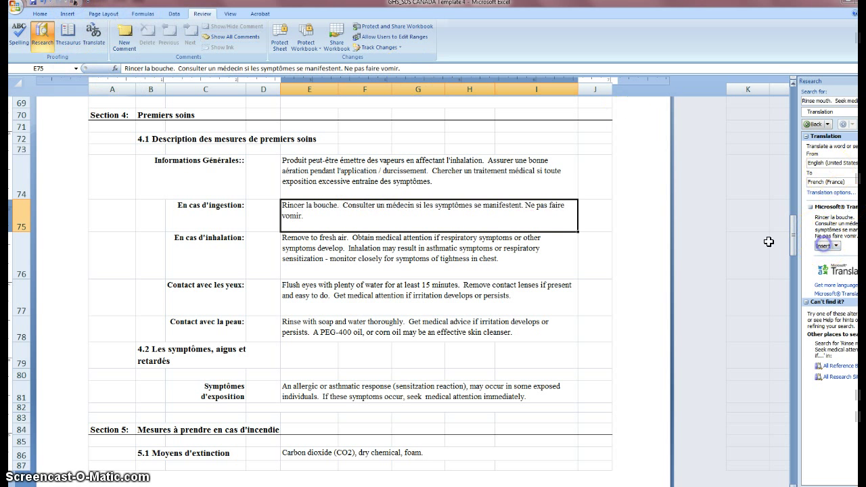
left_click(396, 248)
left_click(75, 6)
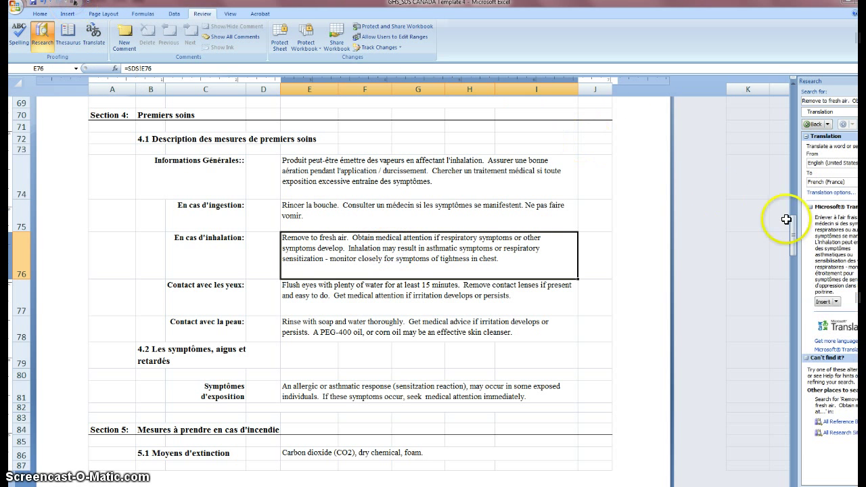
left_click(823, 303)
- Replace the eye contact entry in section 4.1 with its French translation, and insert the same French text into the skin contact entry
left_click(414, 294)
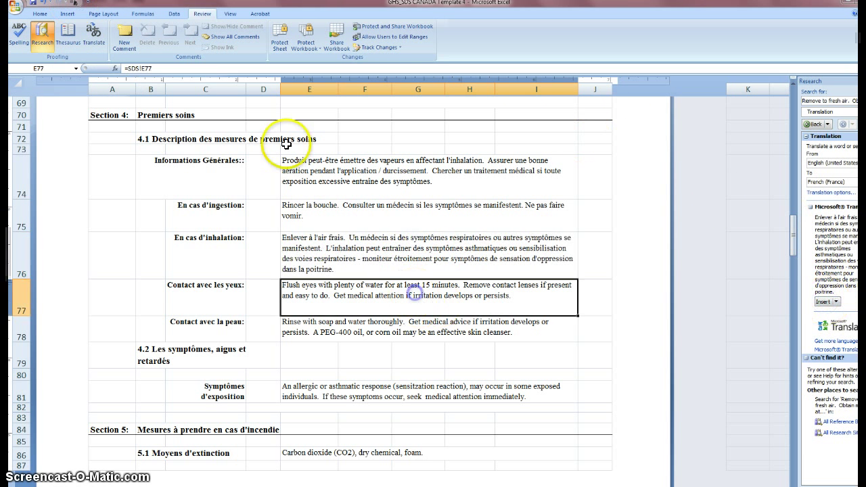
left_click(75, 7)
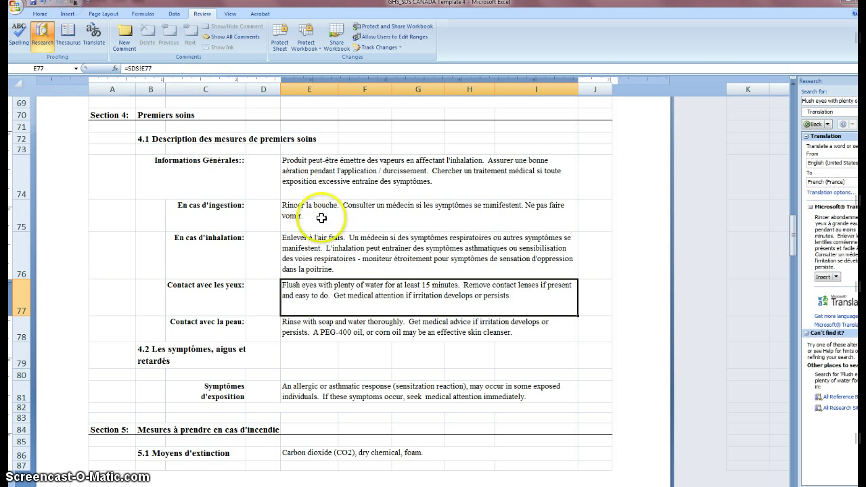
left_click(822, 276)
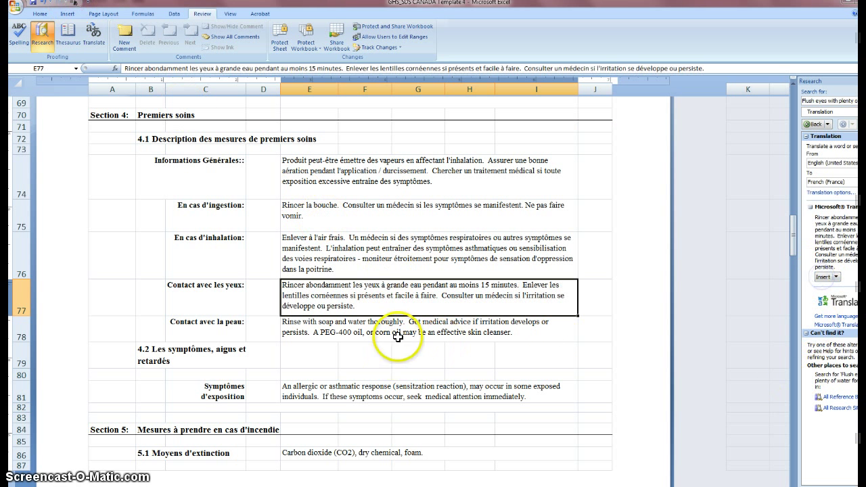
left_click(397, 336)
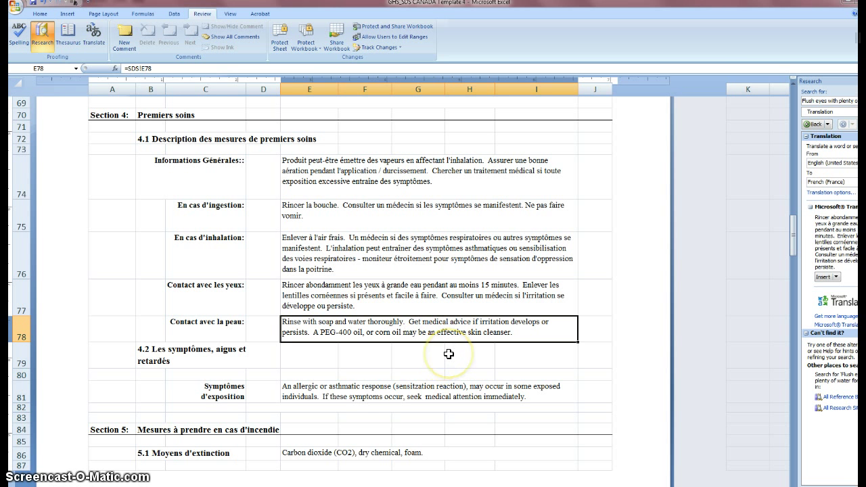
type("Rincer abondamment les yeux à grande eau pendant au moins 15 minutes.  Enlever les lentilles cornéennes si présents et facile à faire.  Consulter un médecin si l'irritation se développe ou persiste.")
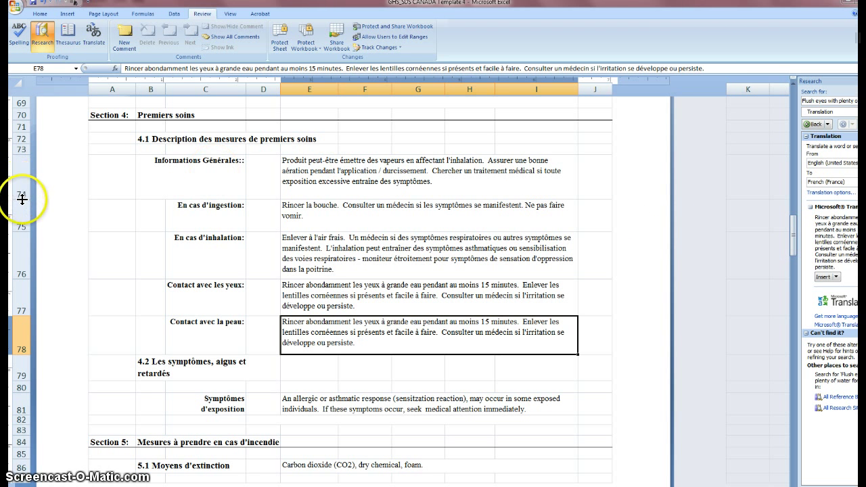
- Increase the row heights of the general information and inhalation entries in section 4.1 to give the French text more room
left_click_drag(23, 198, 27, 206)
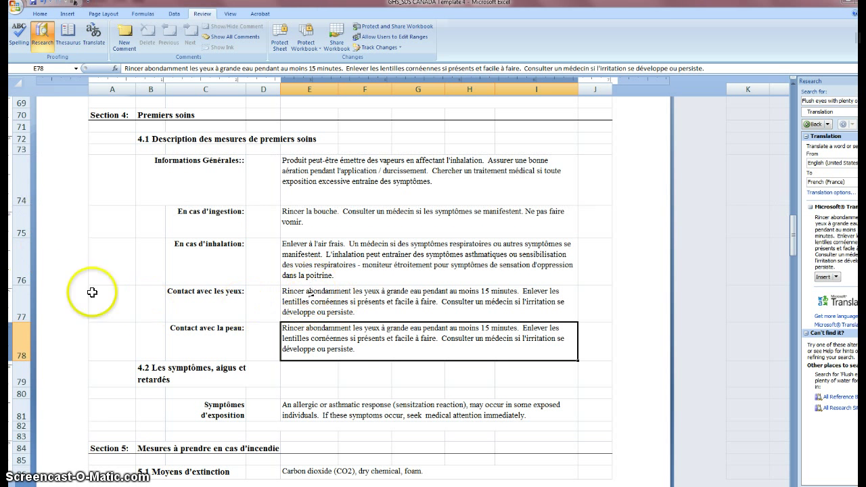
left_click_drag(23, 284, 25, 299)
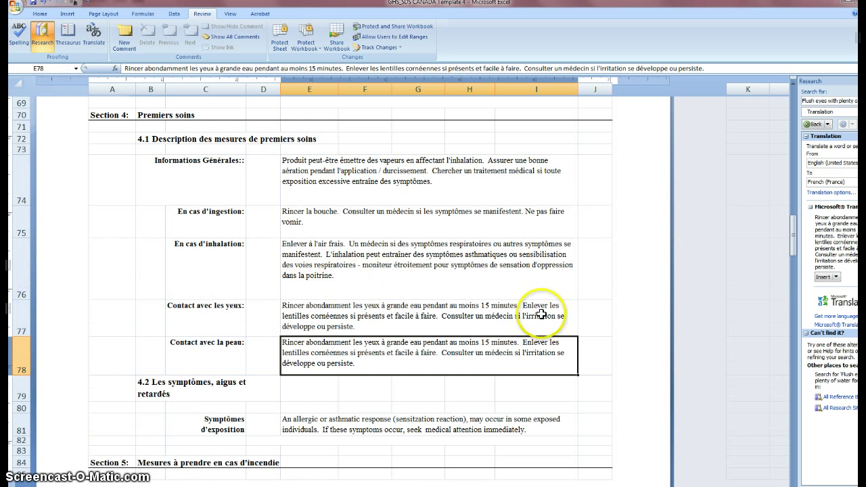
left_click_drag(794, 230, 810, 111)
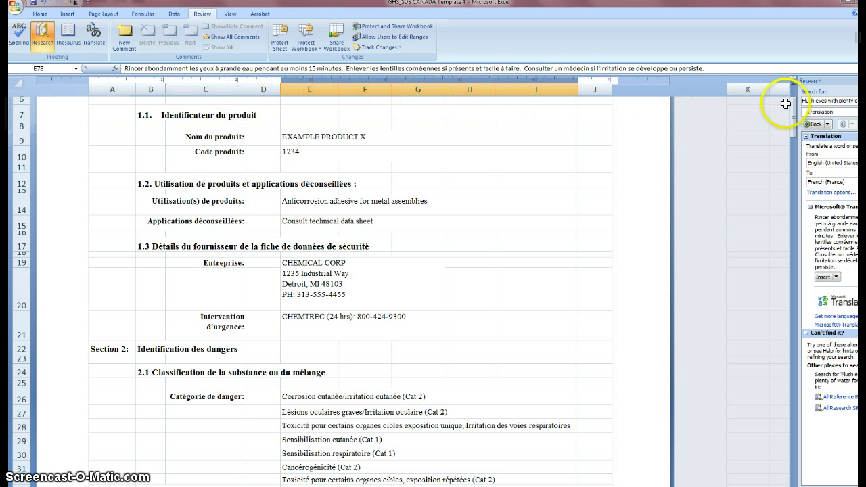
left_click_drag(795, 112, 792, 177)
left_click_drag(23, 150, 23, 159)
- Print the active French data sheet with the Adobe PDF printer and save it as GHS_SDS CANADA Template 4 in the Dropbox folder
left_click_drag(793, 170, 793, 85)
left_click(455, 154)
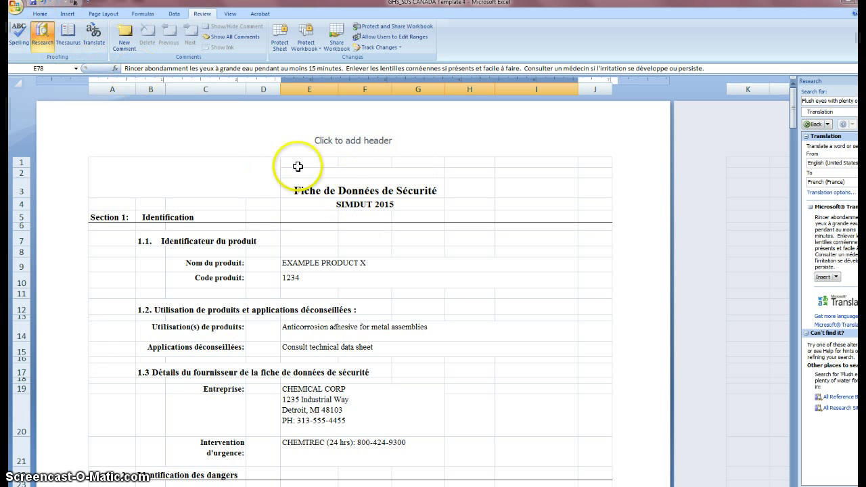
left_click(343, 189)
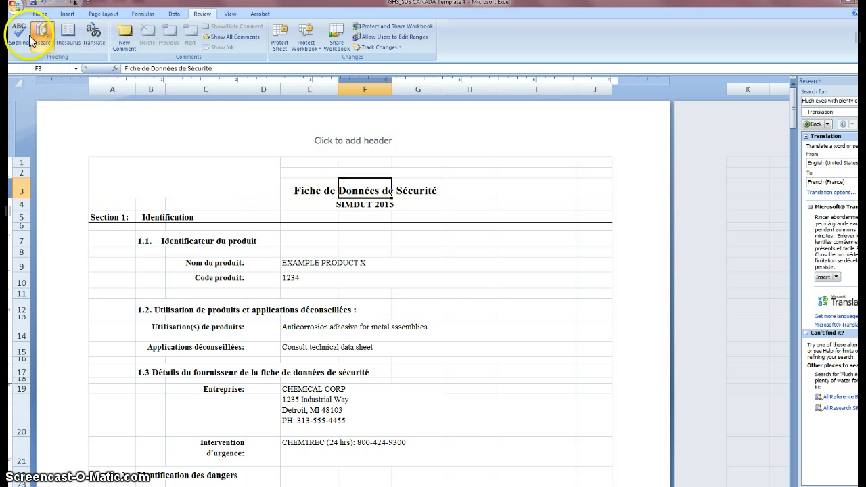
left_click(15, 10)
left_click(32, 107)
left_click(335, 198)
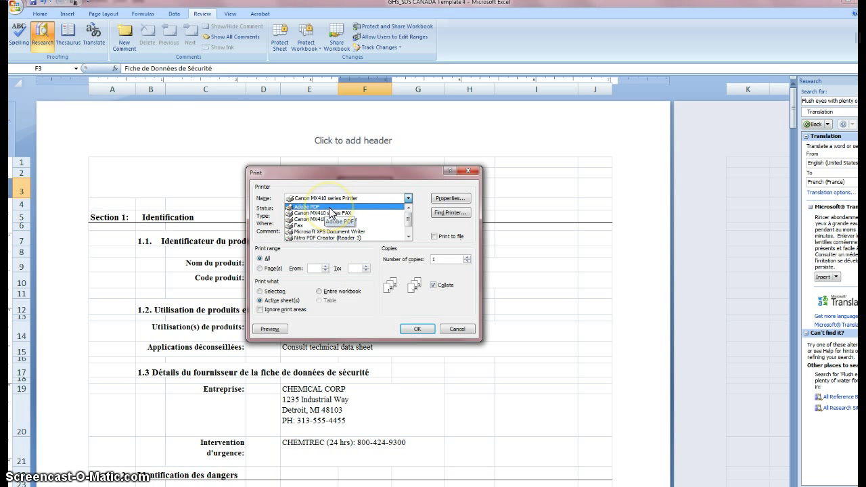
left_click(331, 208)
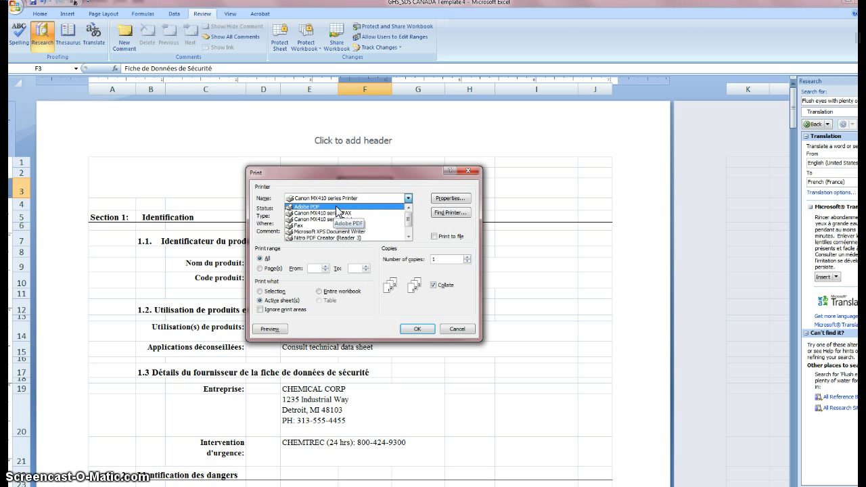
left_click(337, 208)
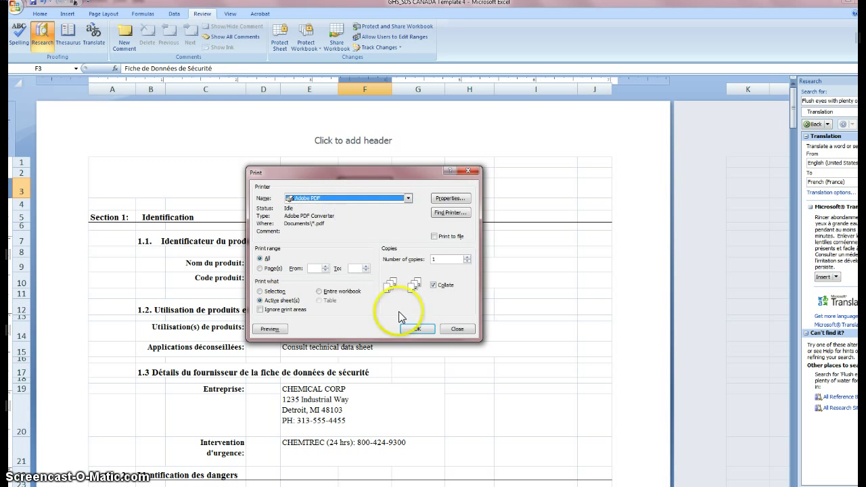
left_click(418, 329)
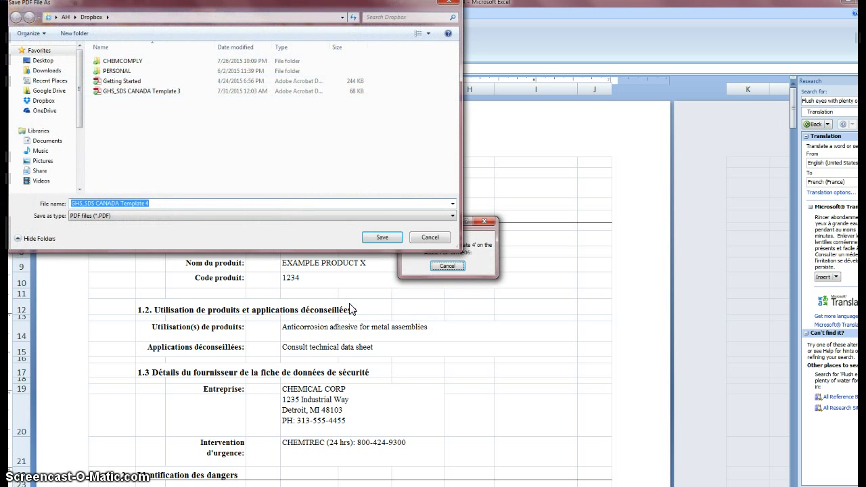
left_click(374, 239)
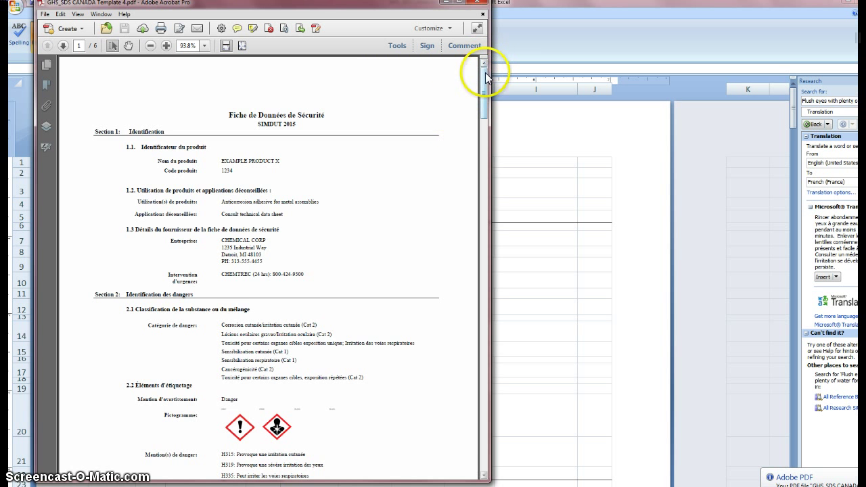
- Review the French safety data sheet PDF in Adobe Acrobat, checking the translated first-aid entries and sections 5 to 7
left_click_drag(484, 76, 488, 178)
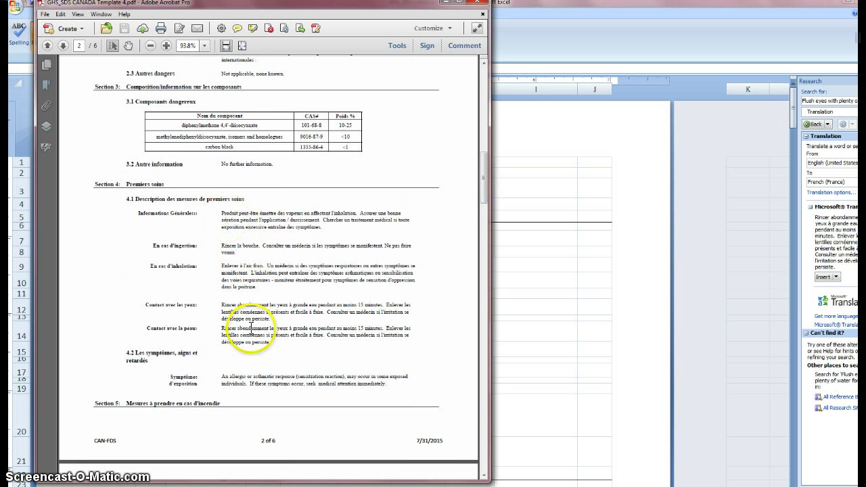
scroll(478, 177, "down", 10)
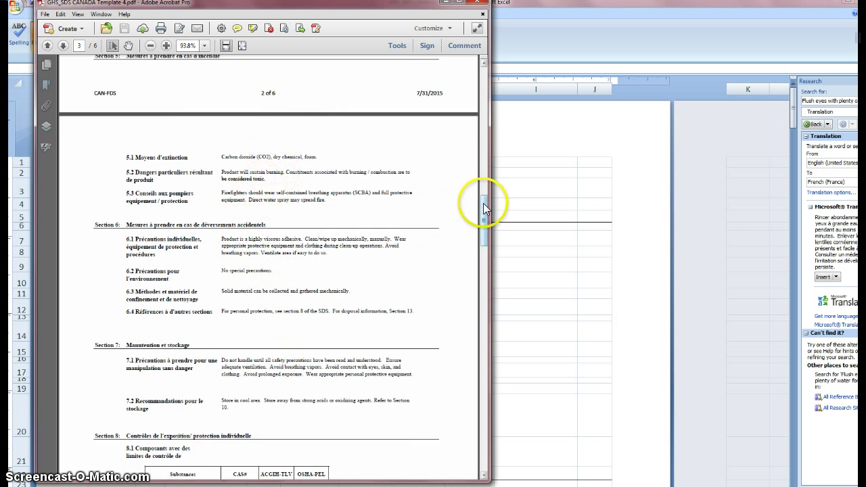
mouse_move(483, 203)
left_mouse_down()
mouse_move(483, 179)
mouse_move(483, 197)
left_mouse_up()
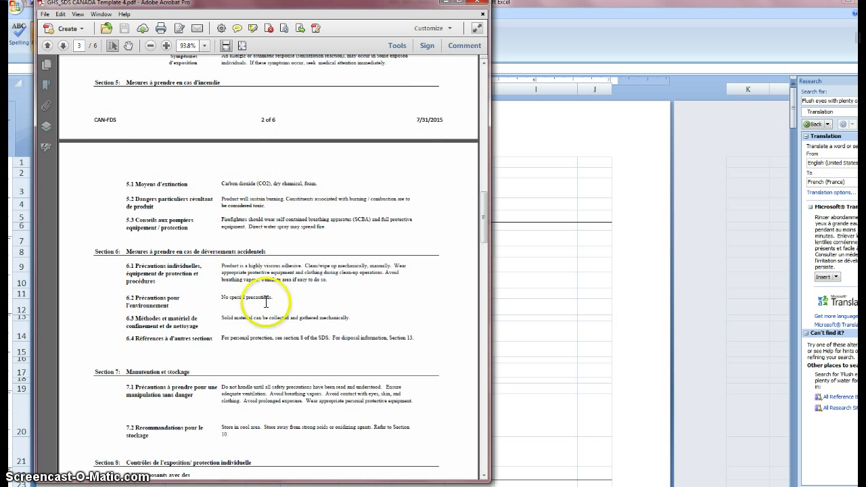
left_click_drag(484, 230, 482, 93)
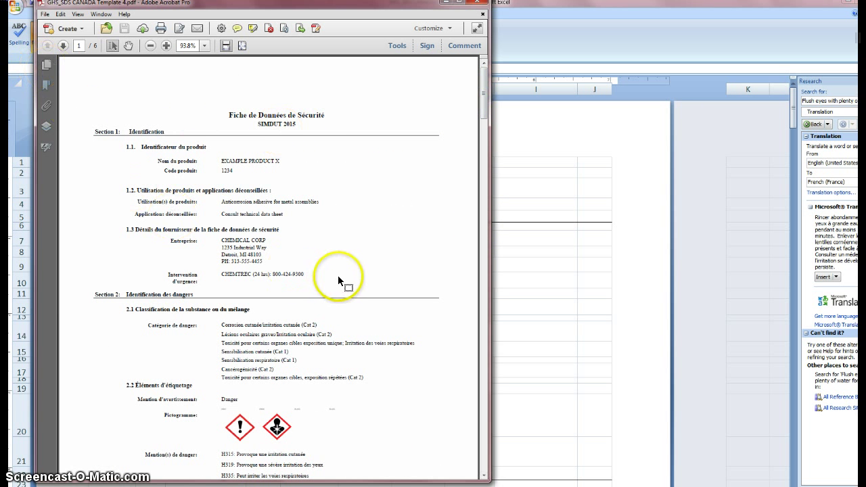